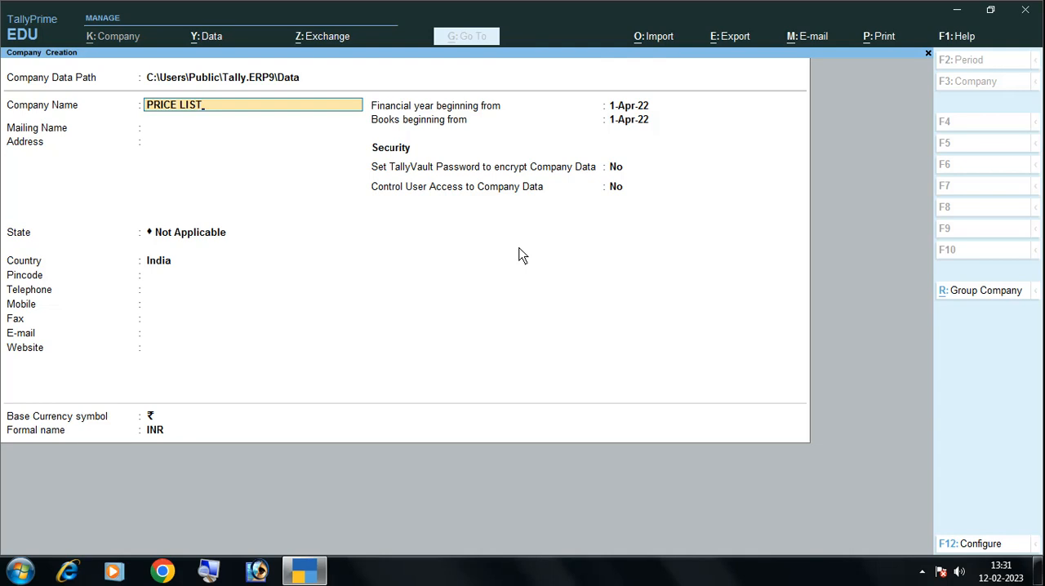
# Name the new company PRICE LIST1, use the same mailing name, and set its state to West Bengal
pyautogui.write('1')
pyautogui.press('Return')
pyautogui.press('Return')
pyautogui.press('Return')
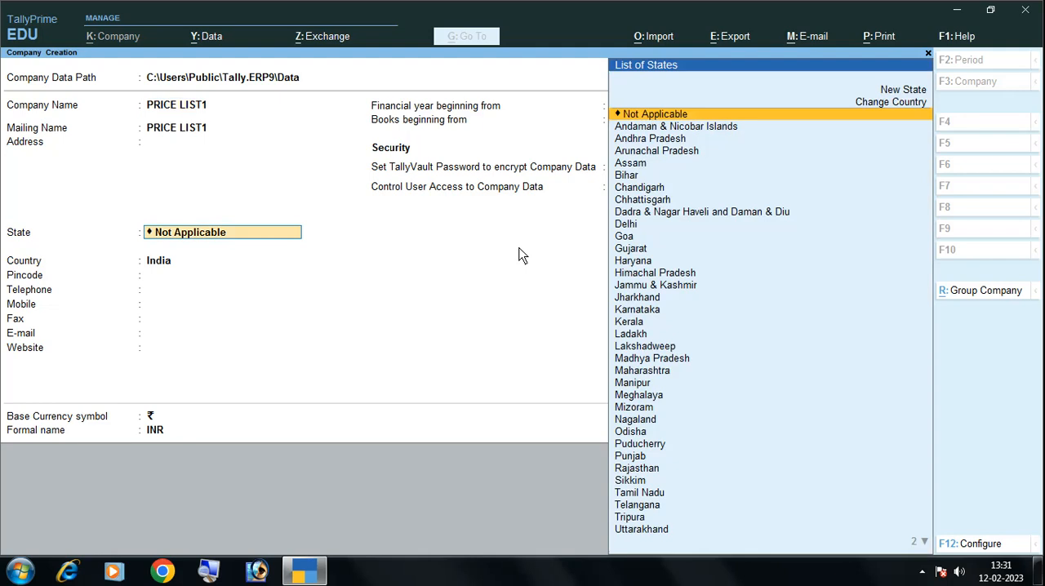
pyautogui.write('W')
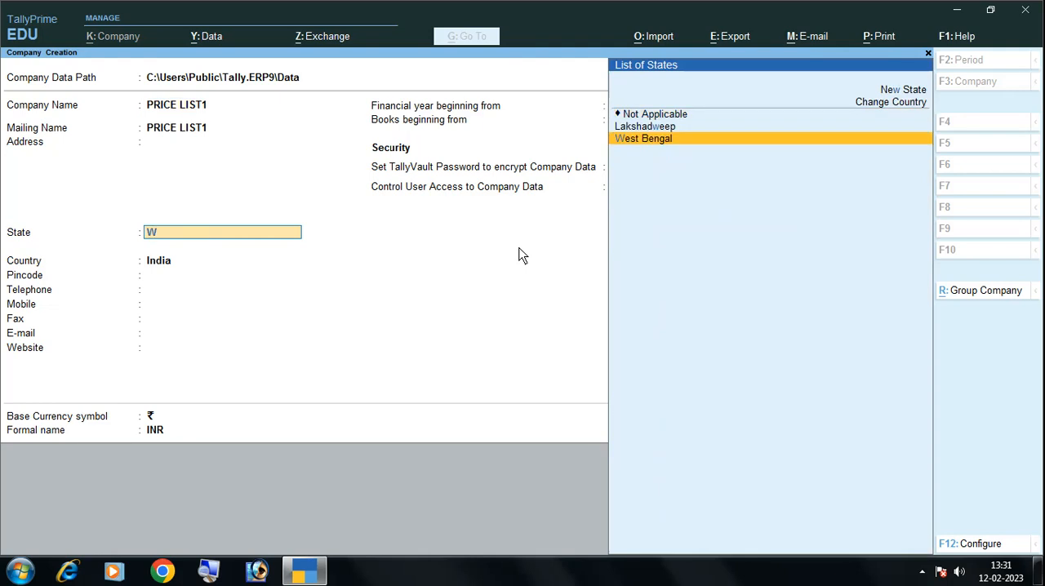
pyautogui.press('Return')
pyautogui.press('Return')
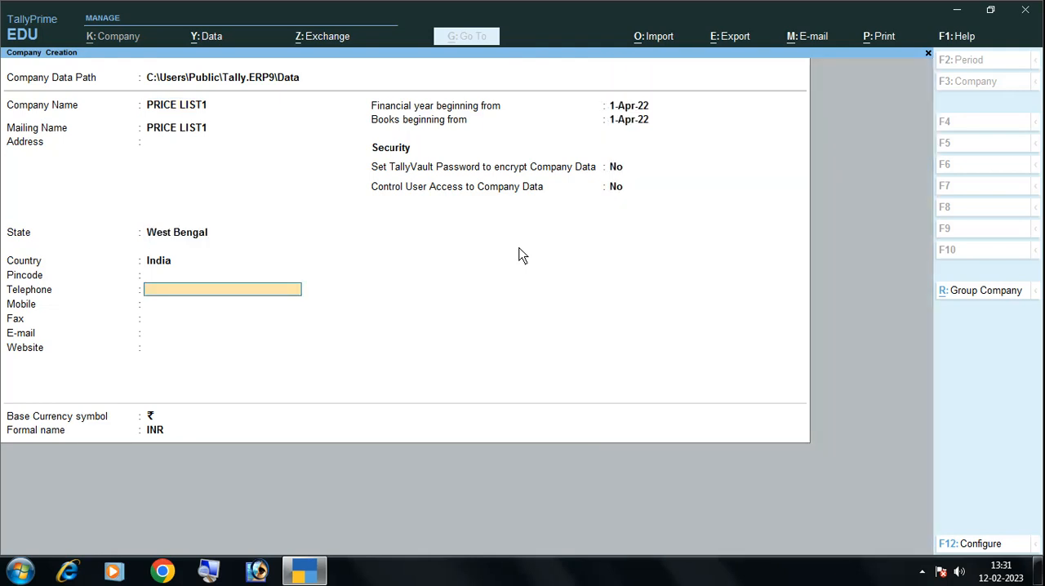
# Leave the contact and security settings at their defaults, keep 1-Apr-22 as both beginning dates, and create the company
pyautogui.press('Return')
pyautogui.press('Return')
pyautogui.press('Return')
pyautogui.press('Return')
pyautogui.press('Return')
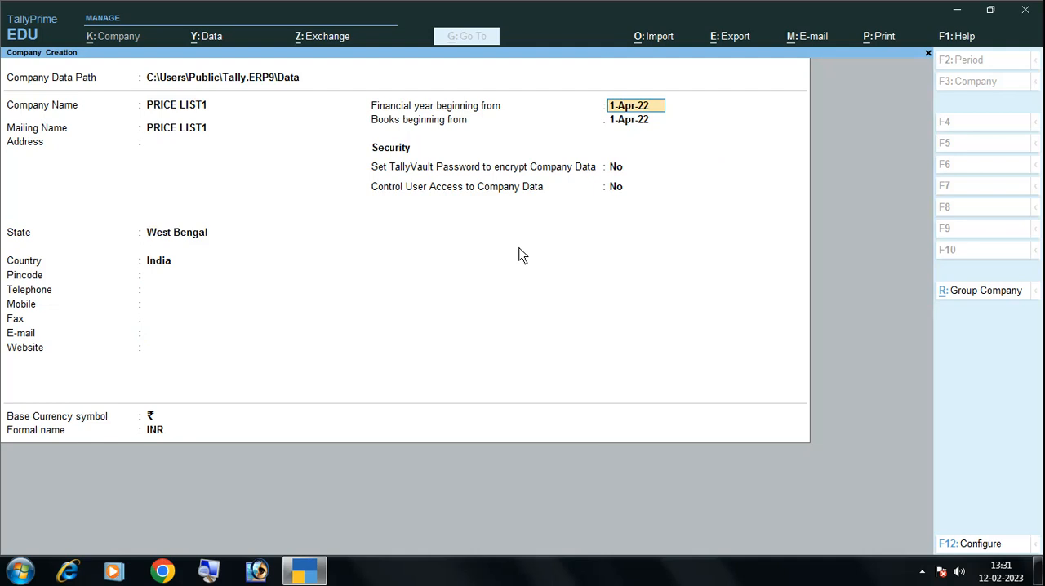
pyautogui.press('Return')
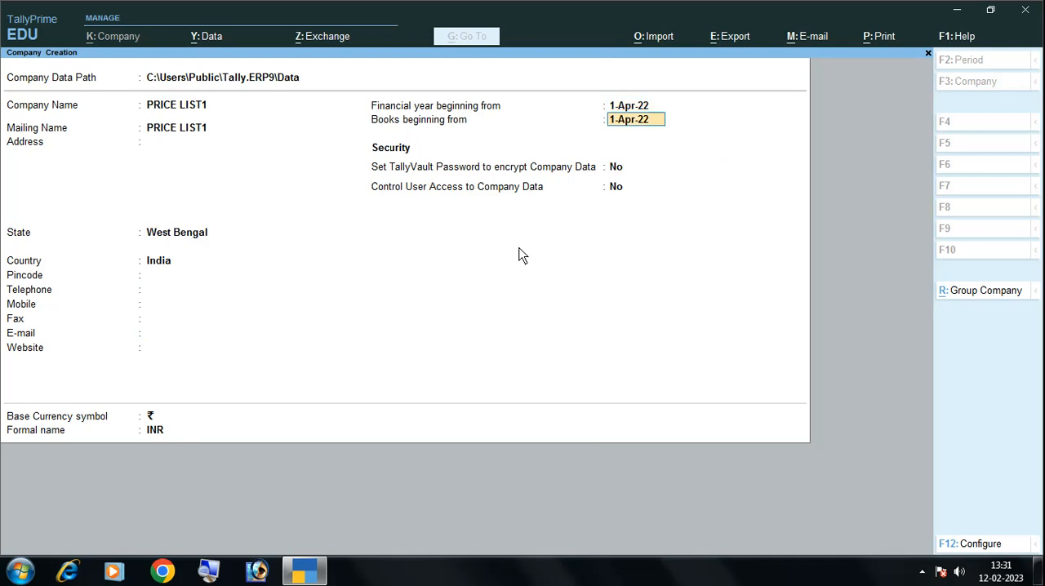
pyautogui.press('Return')
pyautogui.press('Return')
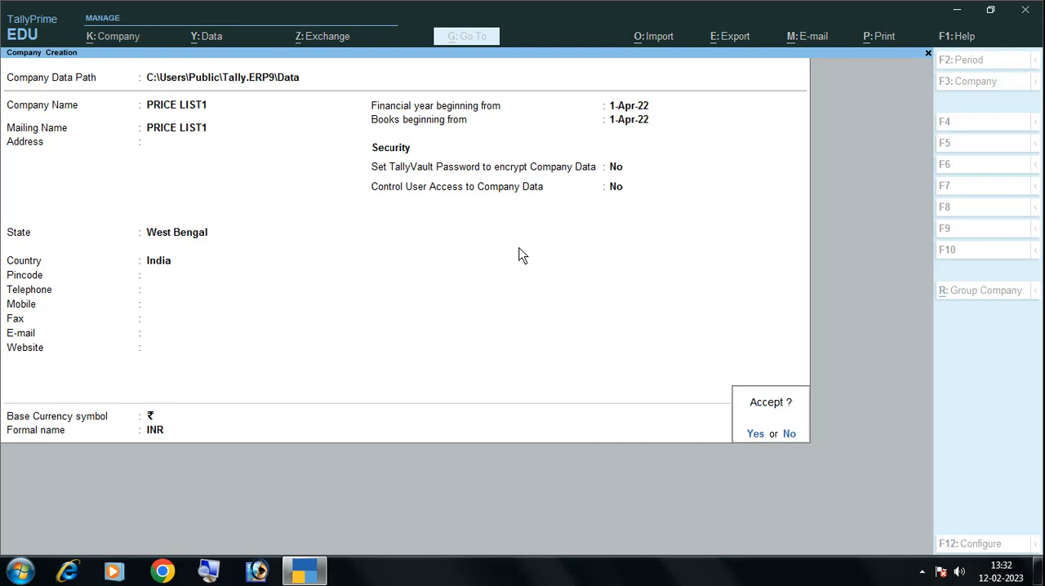
pyautogui.press('Return')
pyautogui.press('Return')
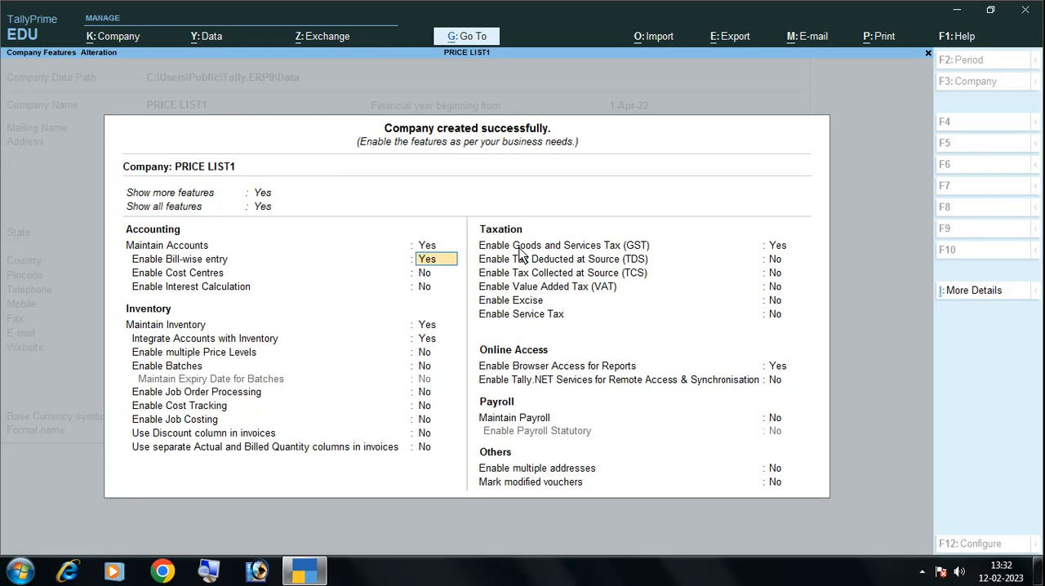
# Enable multiple Price Levels in the company's inventory features, keeping the preceding accounting and inventory options as they are
pyautogui.press('Return')
pyautogui.press('Return')
pyautogui.press('Return')
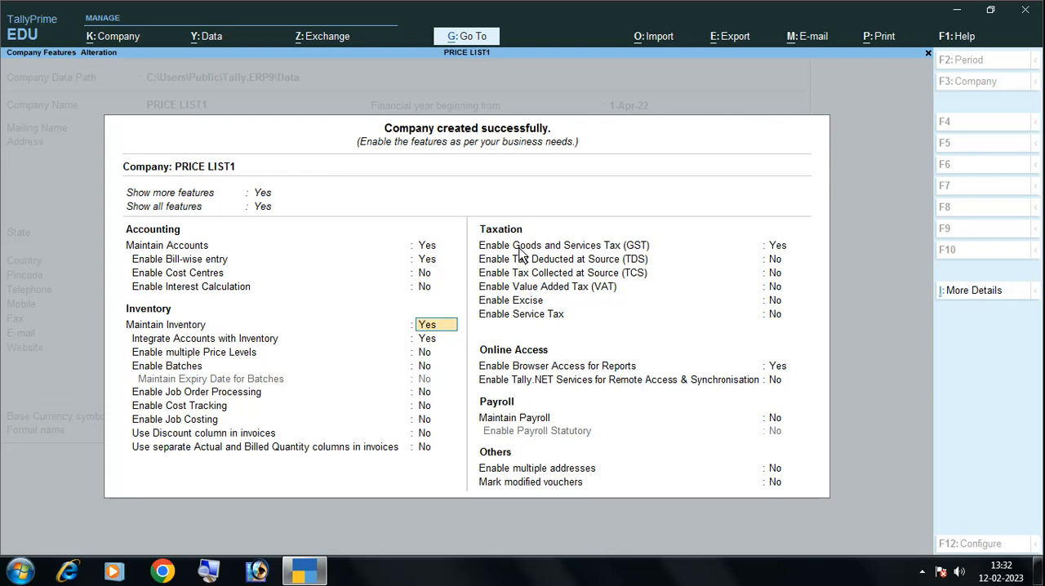
pyautogui.press('Return')
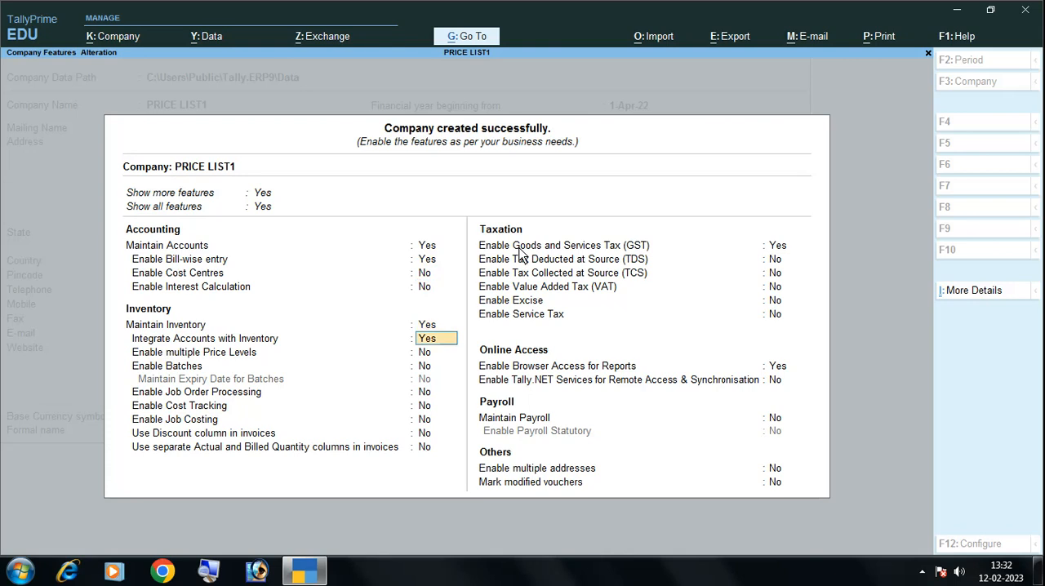
pyautogui.press('Return')
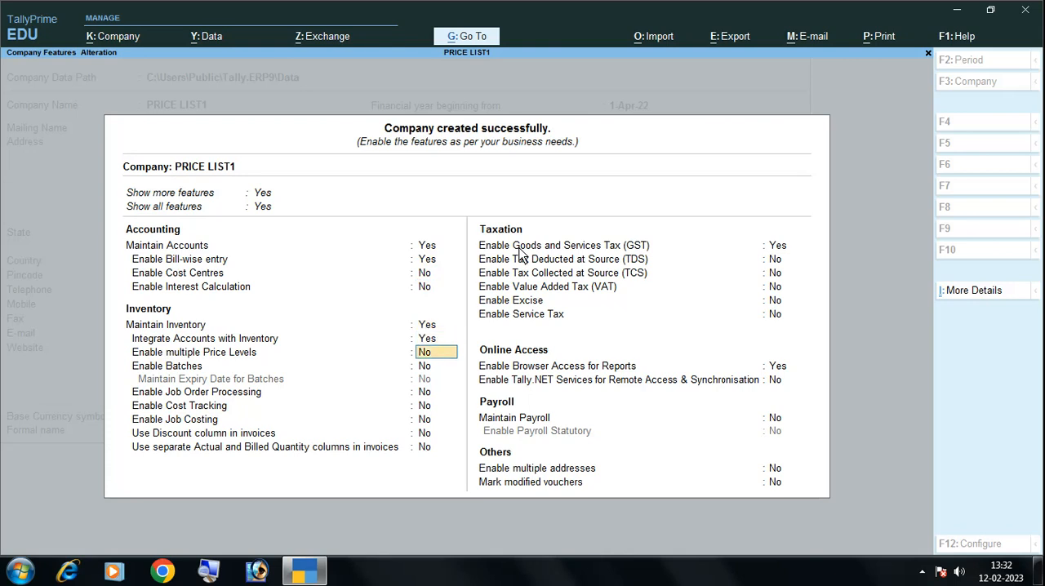
pyautogui.write('y')
pyautogui.press('Return')
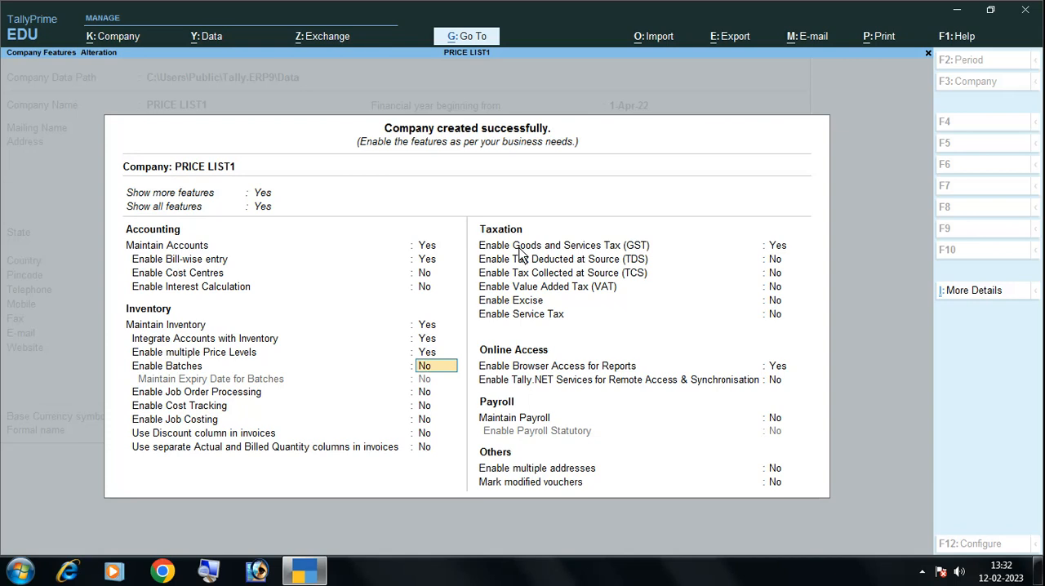
# Enable the Discount column in invoices, leaving separate Actual and Billed Quantity columns disabled
pyautogui.press('Return')
pyautogui.press('Return')
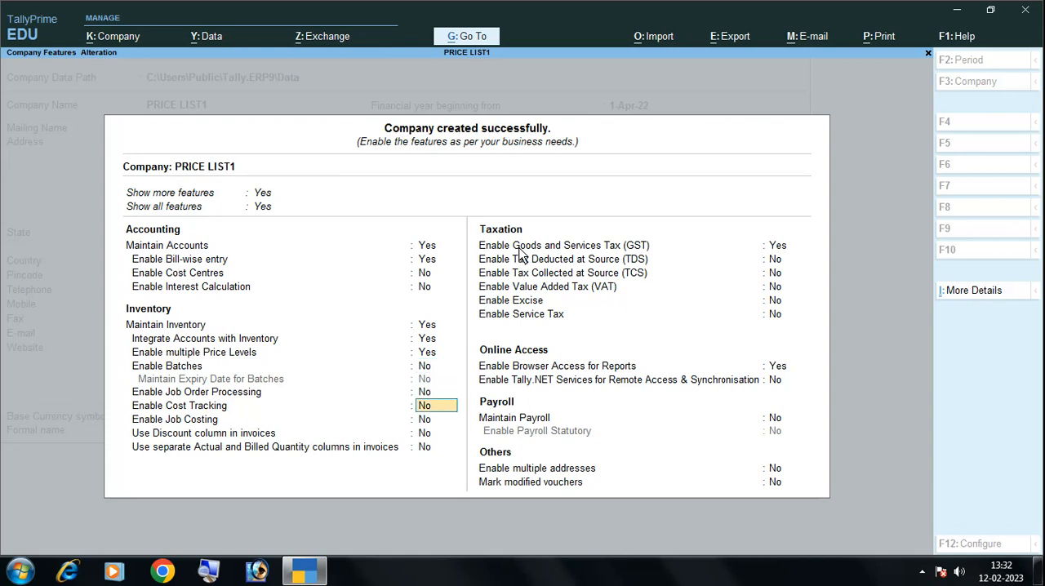
pyautogui.press('Return')
pyautogui.press('Return')
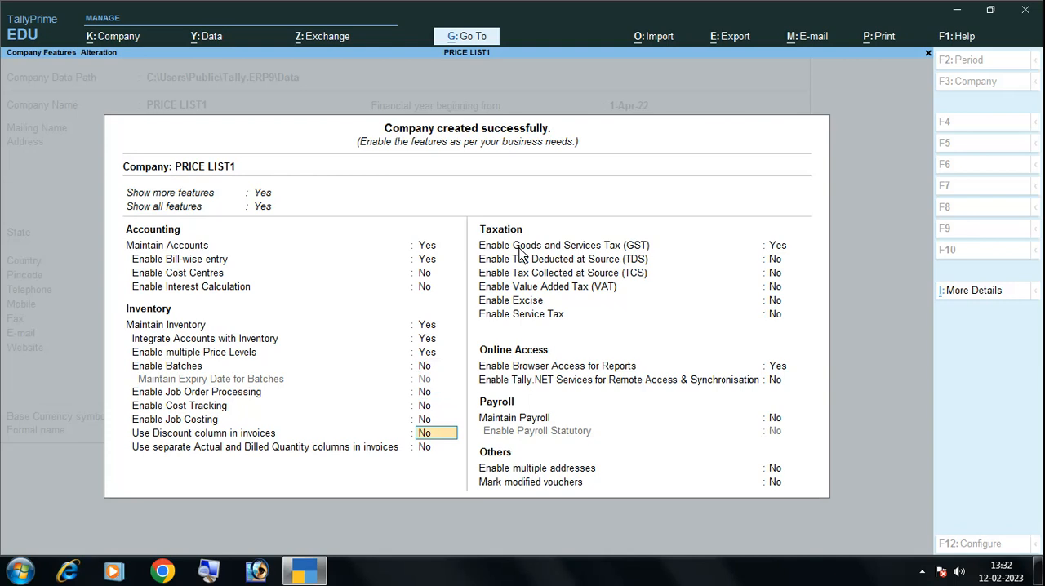
pyautogui.write('y')
pyautogui.press('Return')
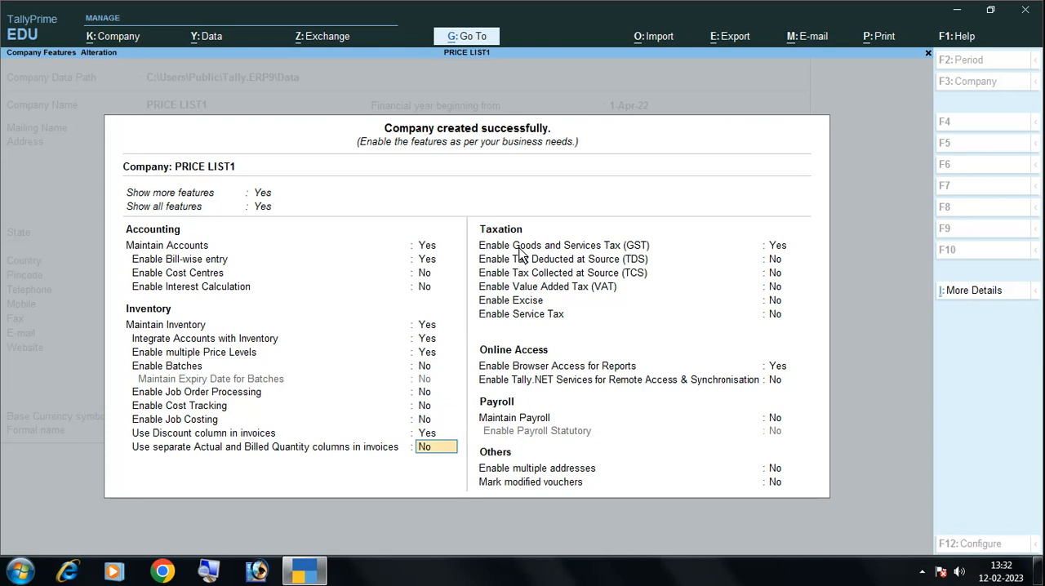
pyautogui.press('Return')
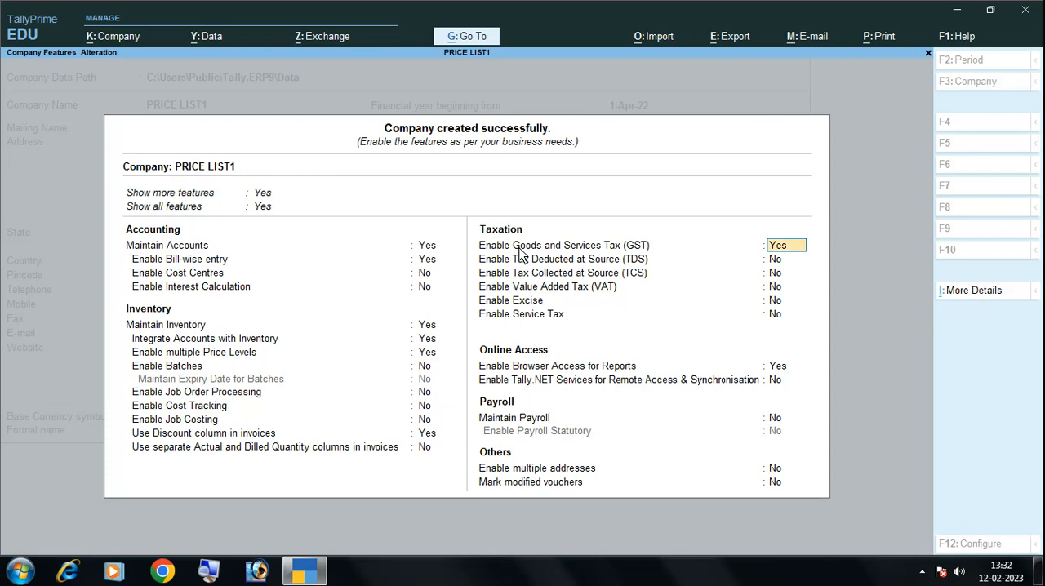
# Disable Goods and Services Tax (GST), keep the remaining options at their defaults, and save the company features
pyautogui.write('n')
pyautogui.press('Return')
pyautogui.press('Return')
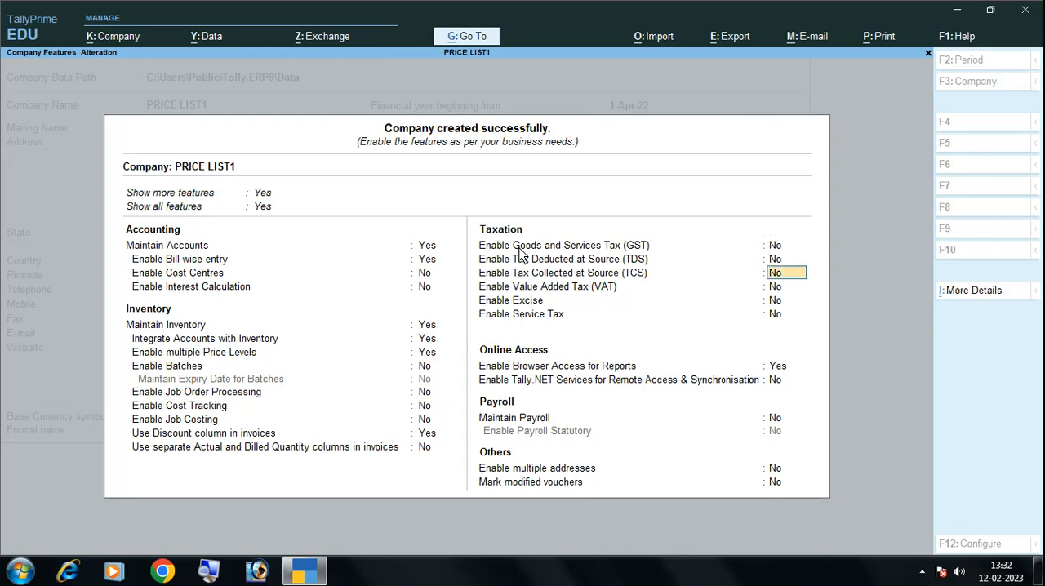
pyautogui.press('Return')
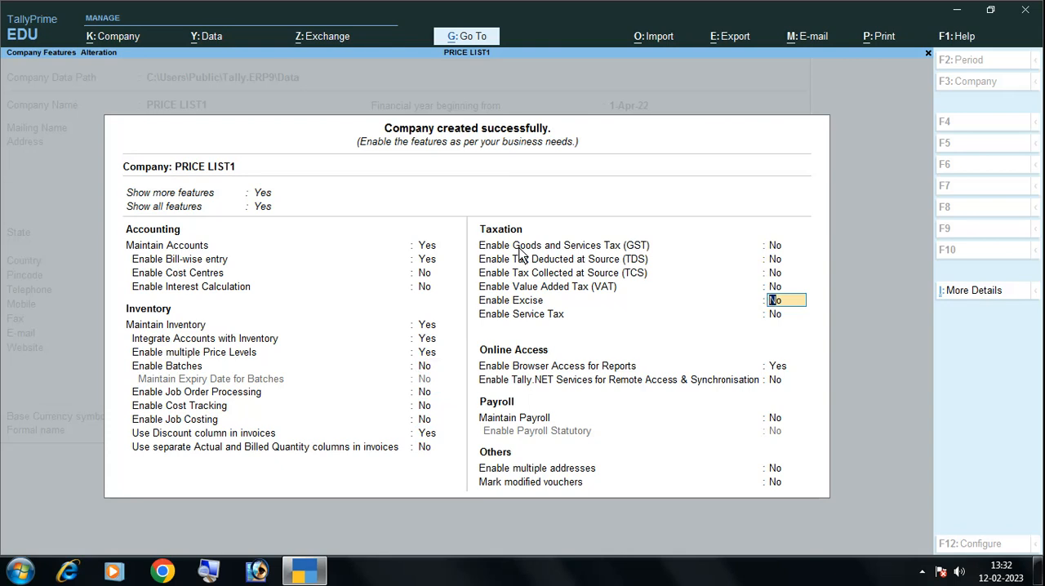
pyautogui.press('Return')
pyautogui.press('Return')
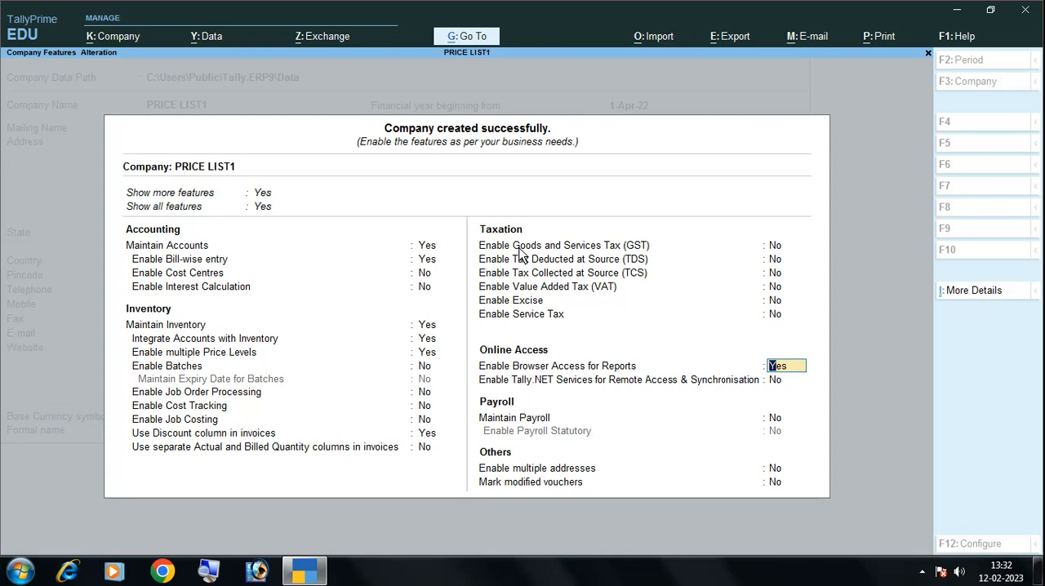
pyautogui.press('Return')
pyautogui.press('Return')
pyautogui.press('Return')
pyautogui.press('Return')
pyautogui.press('Return')
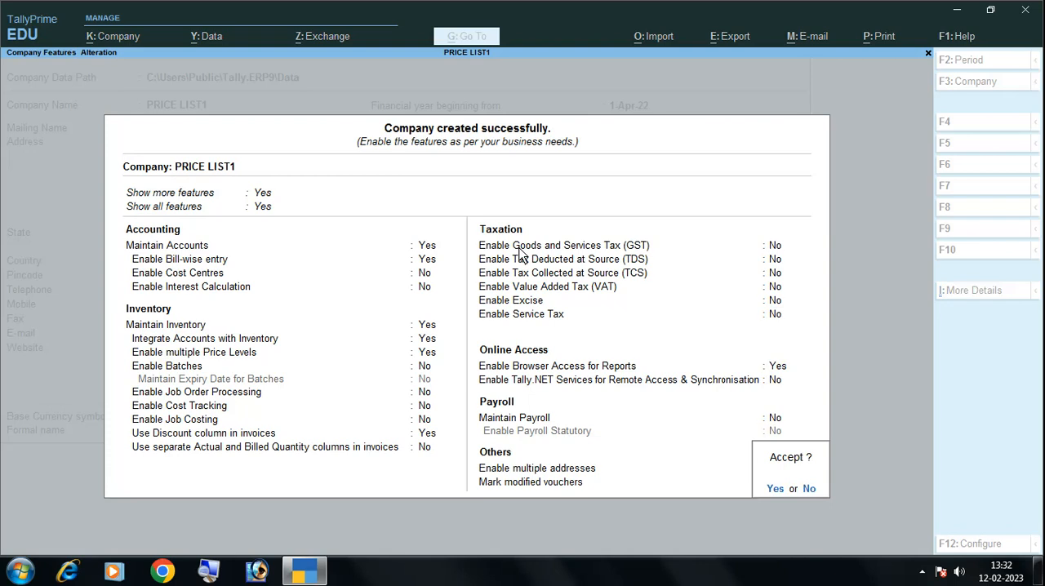
pyautogui.press('Return')
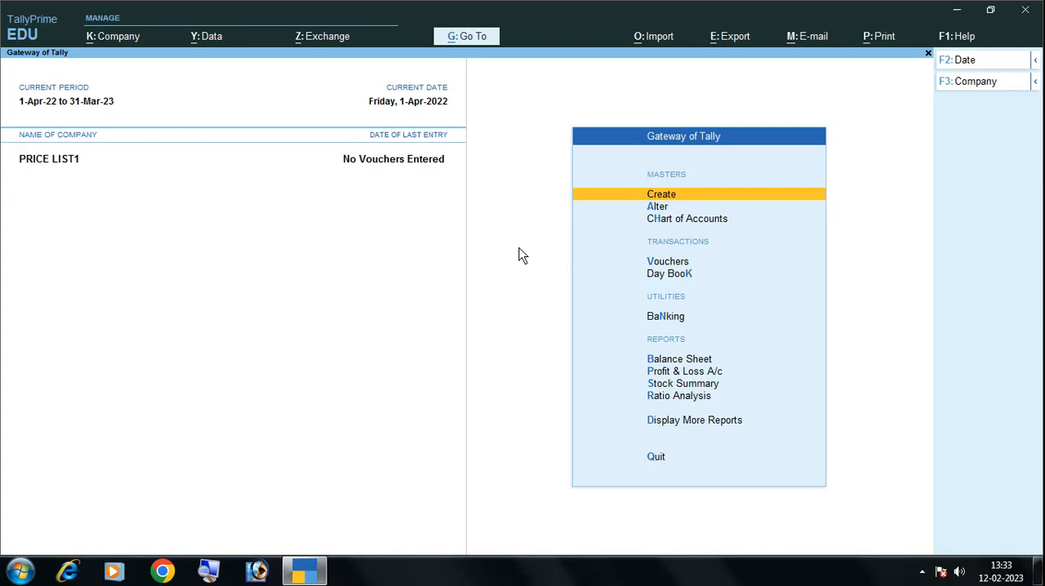
# Create WHOLE SALE as the first entry in the company's price levels master
pyautogui.press('Return')
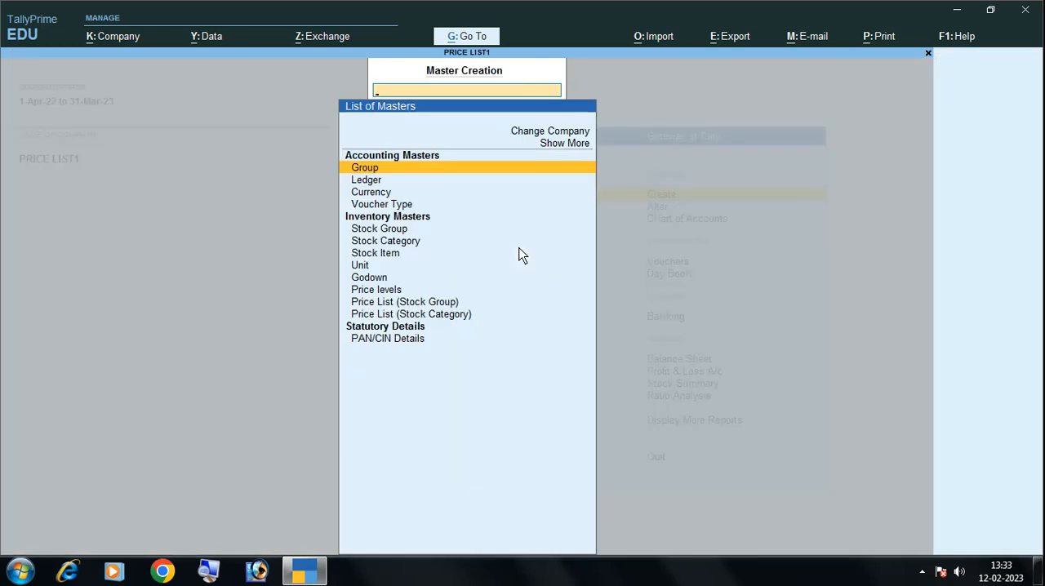
pyautogui.press('Down')
pyautogui.press('Down')
pyautogui.press('Down')
pyautogui.press('Down')
pyautogui.press('Down')
pyautogui.press('Down')
pyautogui.press('Down')
pyautogui.press('Down')
pyautogui.press('Down')
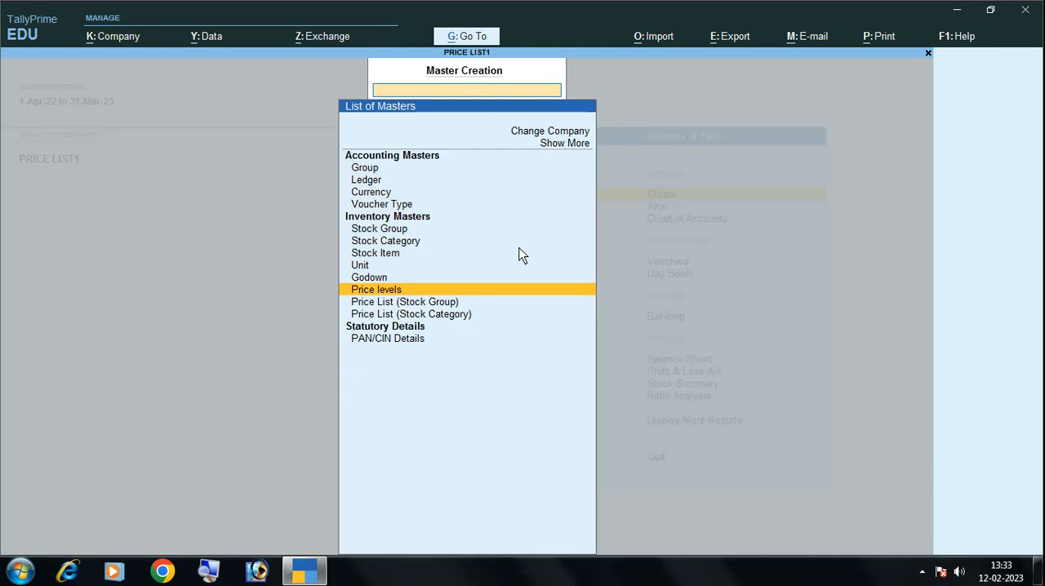
pyautogui.press('Return')
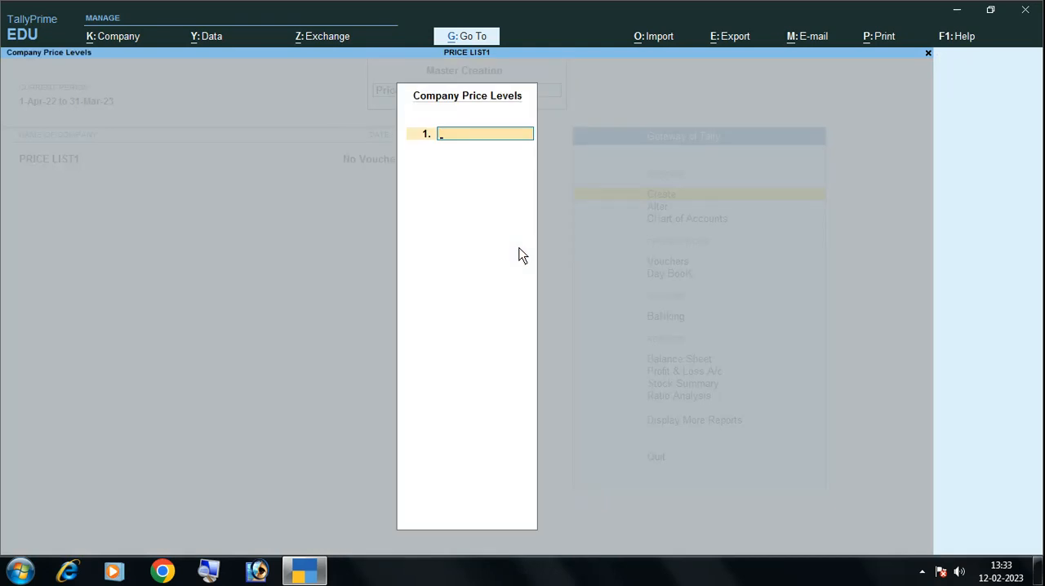
pyautogui.write('WHOLE SALE')
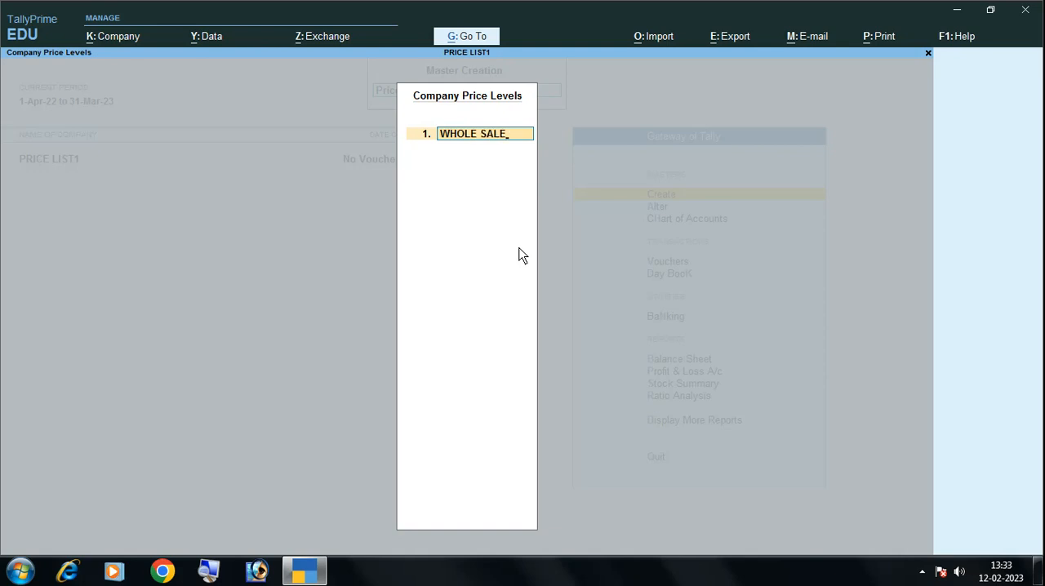
pyautogui.press('Return')
# Add RETAIL as the second company price level and save the list
pyautogui.write('RETAIL')
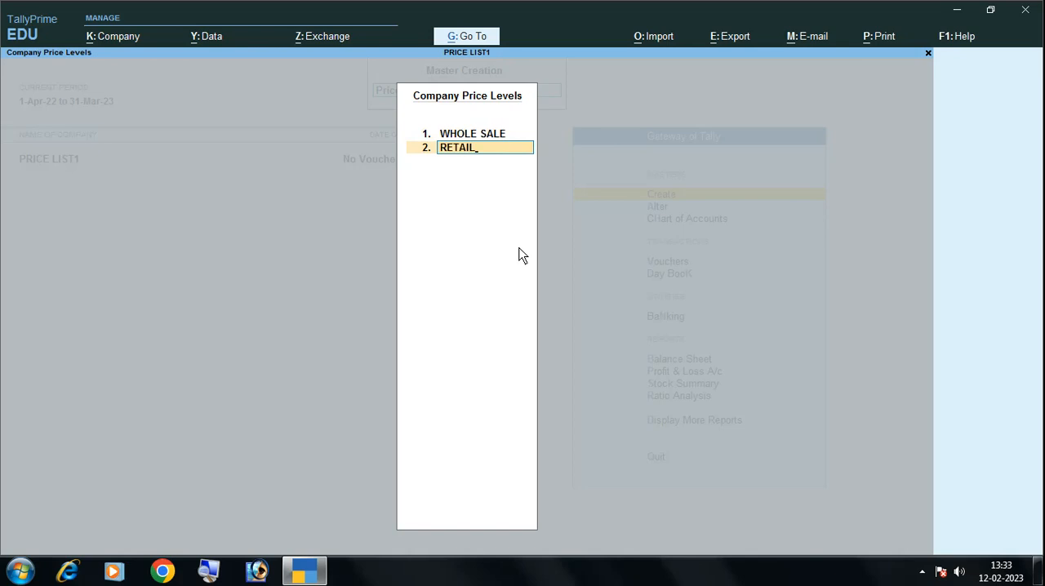
pyautogui.press('Return')
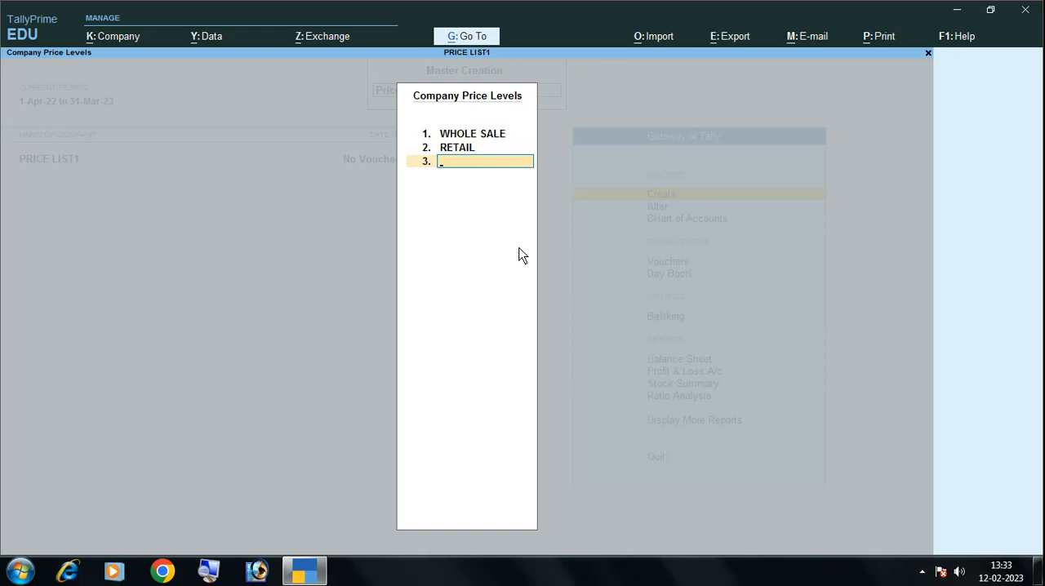
pyautogui.press('Return')
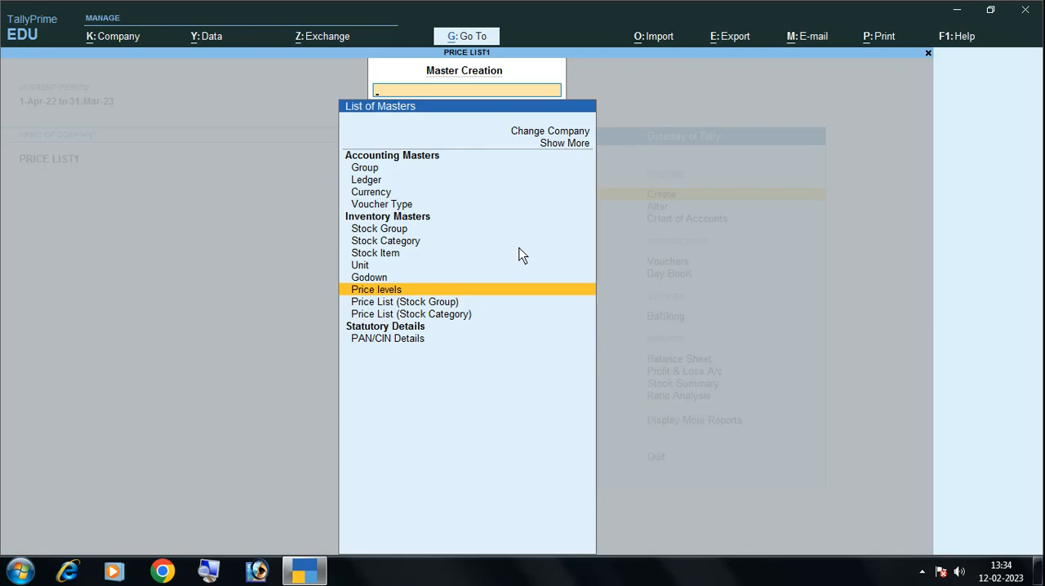
# Create a simple unit with symbol NO, formal name NUMBERS and 0 decimal places, and return to the masters list
pyautogui.press('Up')
pyautogui.press('Up')
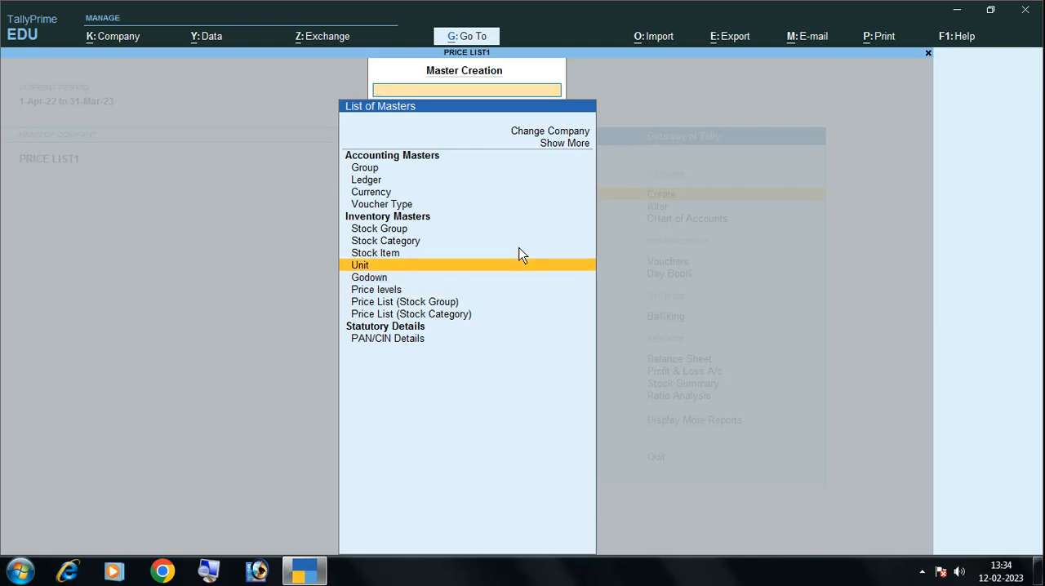
pyautogui.press('Return')
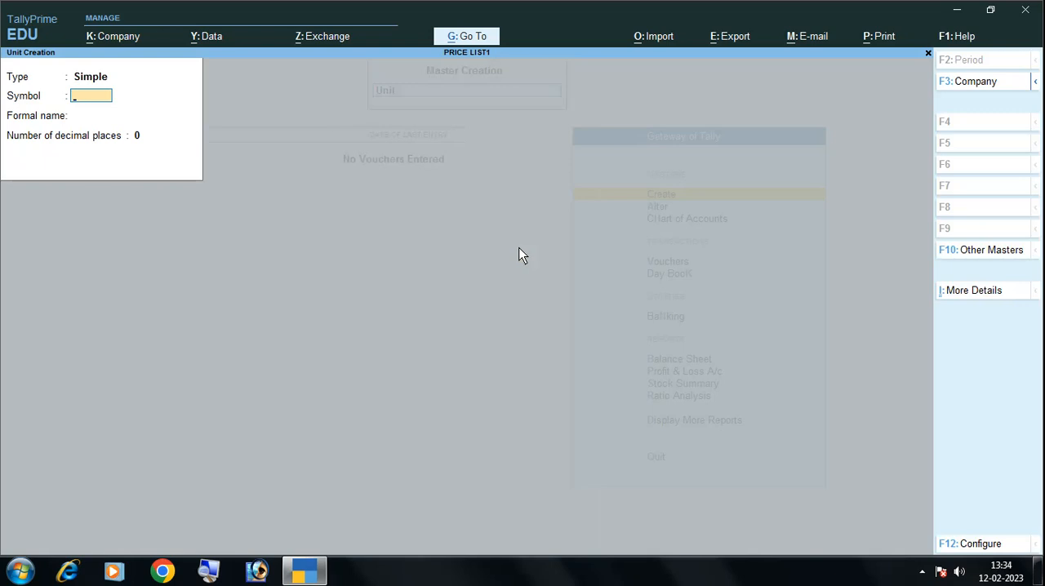
pyautogui.write('NO')
pyautogui.press('Return')
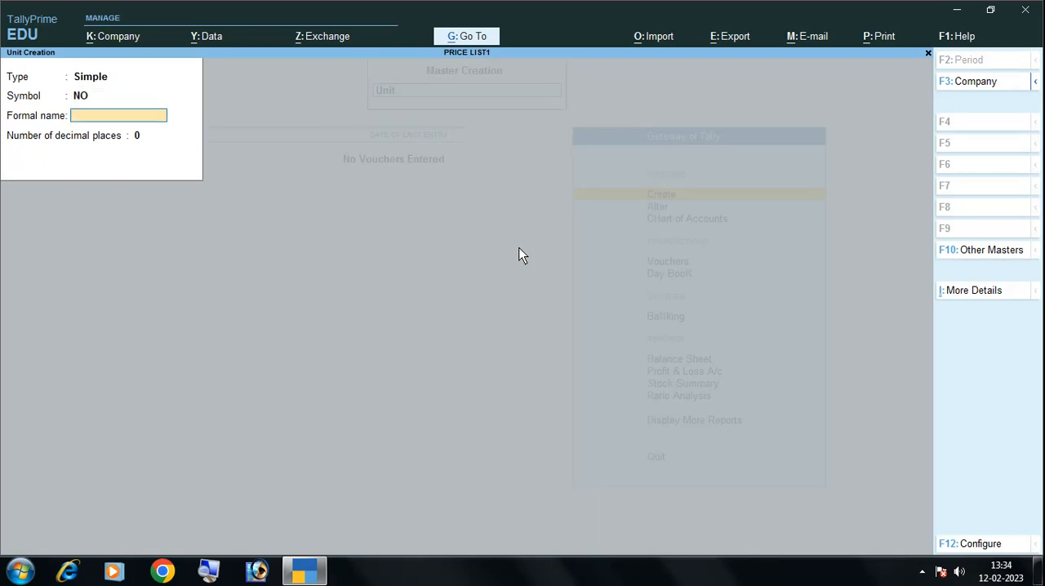
pyautogui.write('NUMBERS')
pyautogui.press('Return')
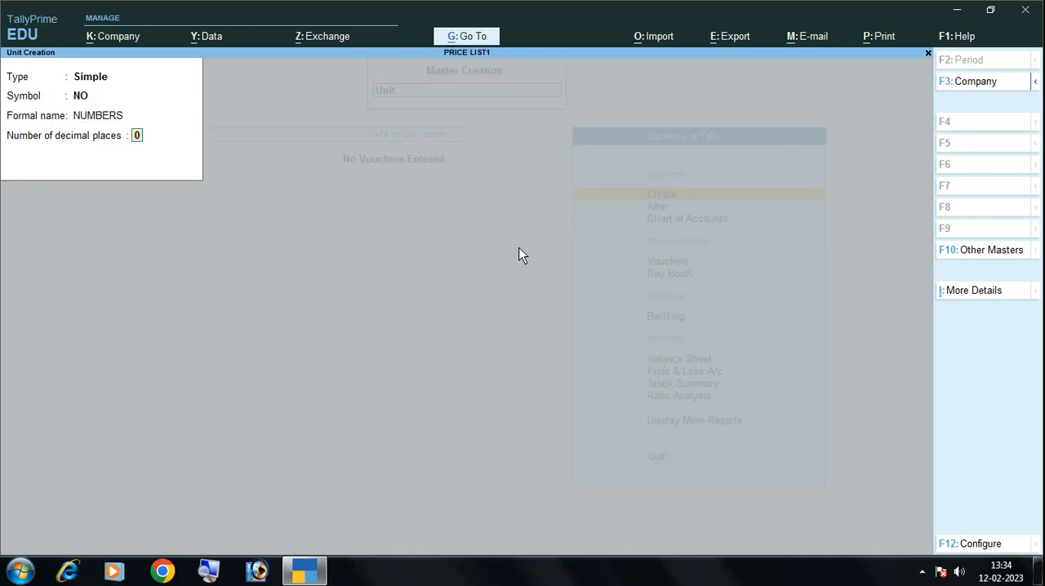
pyautogui.press('Return')
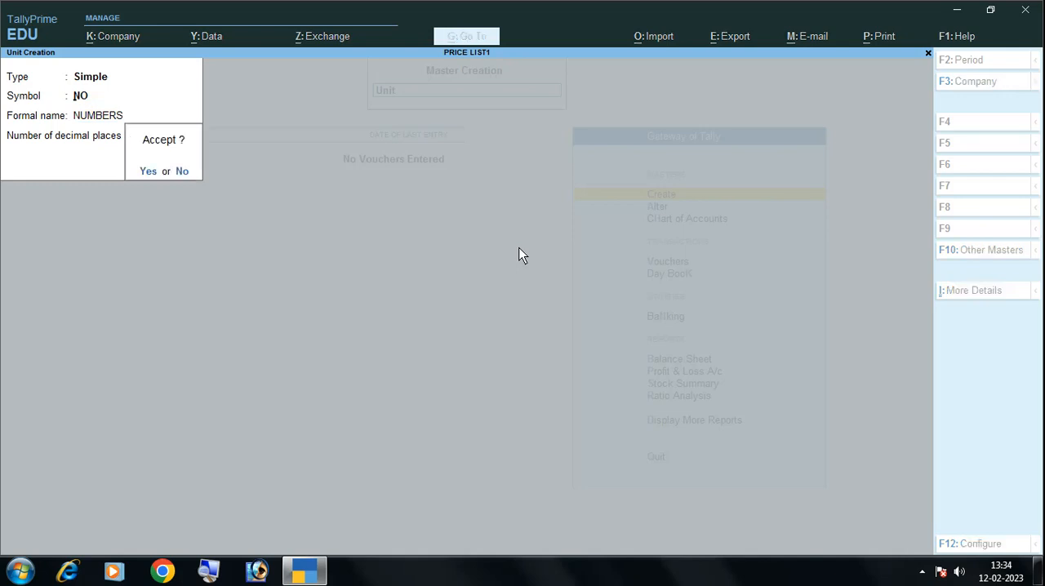
pyautogui.press('Return')
pyautogui.press('Escape')
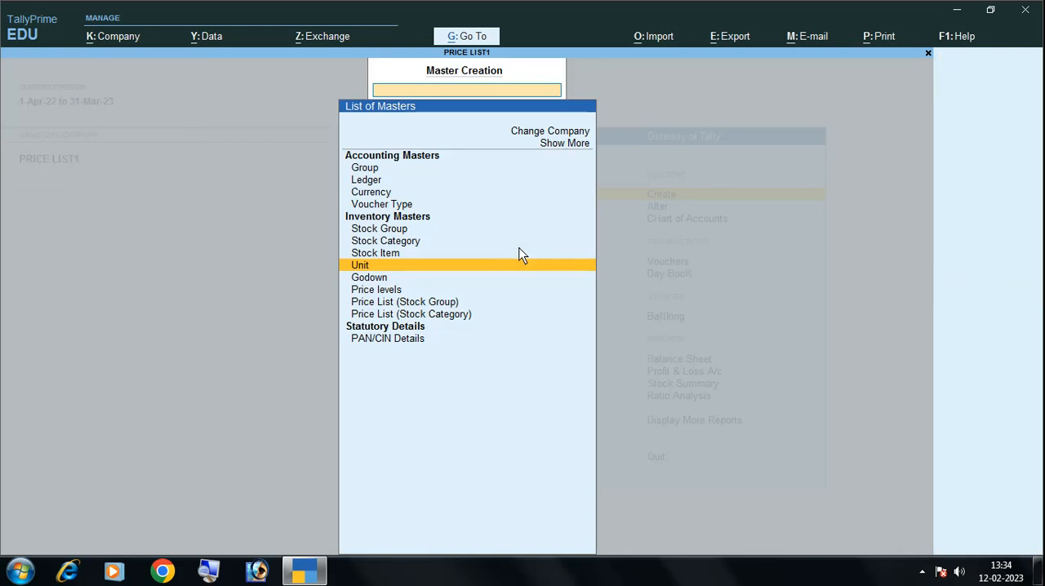
# Start a new stock item named PONDS CREAM under Primary, with category Not Applicable and unit NO
pyautogui.press('Up')
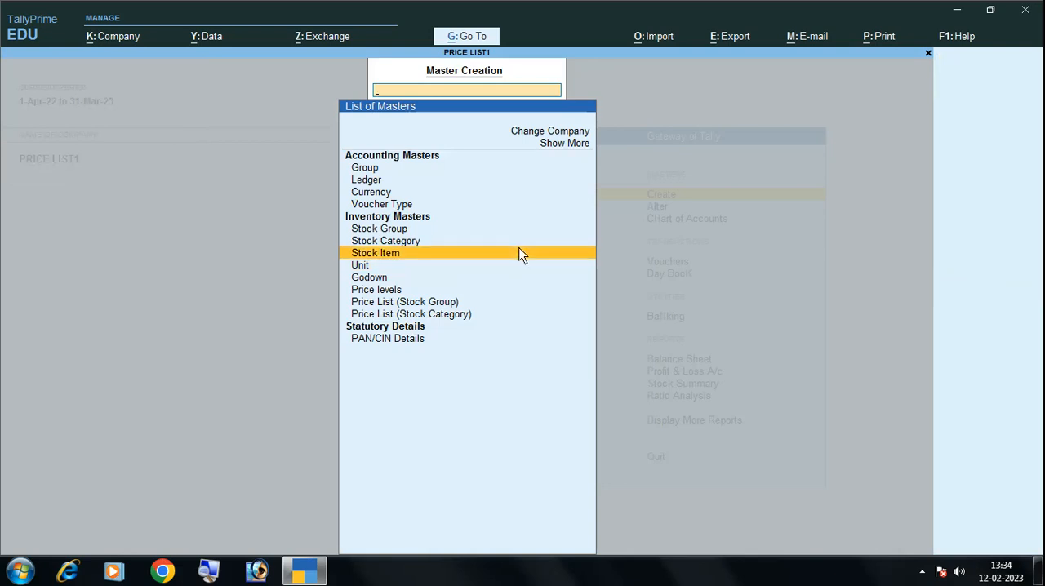
pyautogui.press('Return')
pyautogui.write('PO')
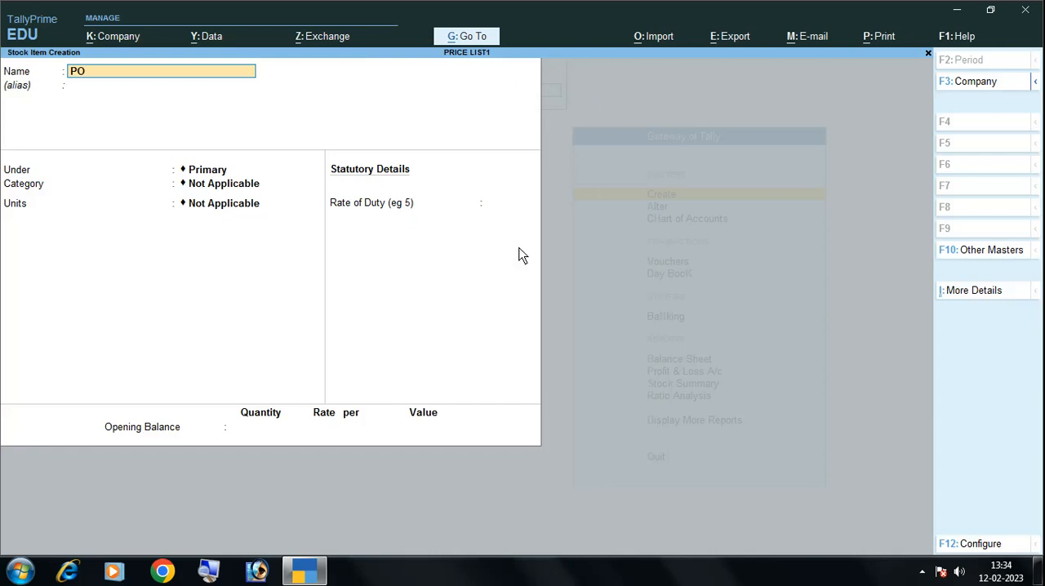
pyautogui.write('NDS CREAM')
pyautogui.press('Return')
pyautogui.press('Return')
pyautogui.press('Return')
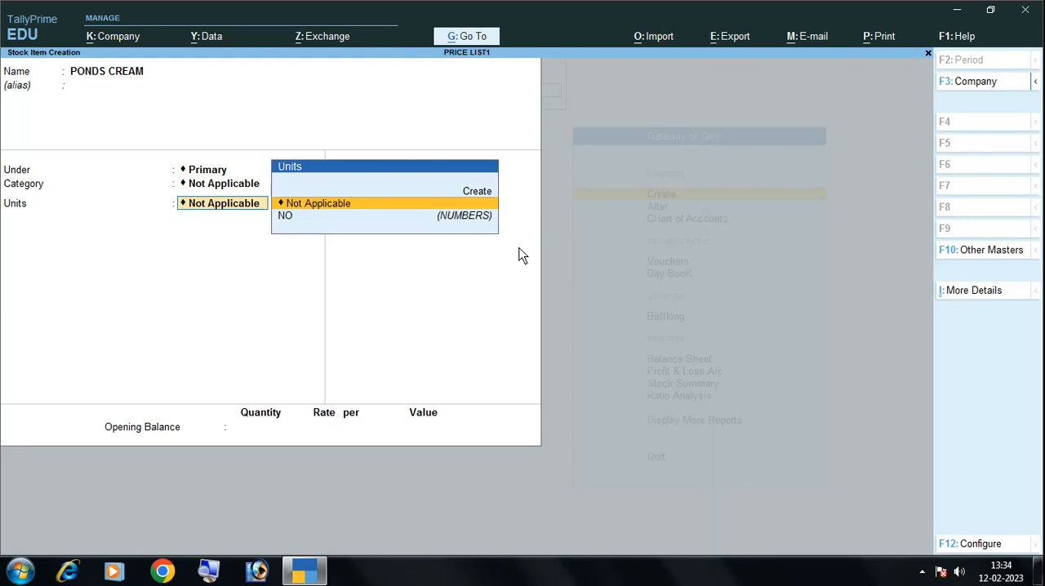
pyautogui.press('Down')
# Keep the item's components, duty rate and opening balance at their defaults, save it, and return to the masters list
pyautogui.press('Return')
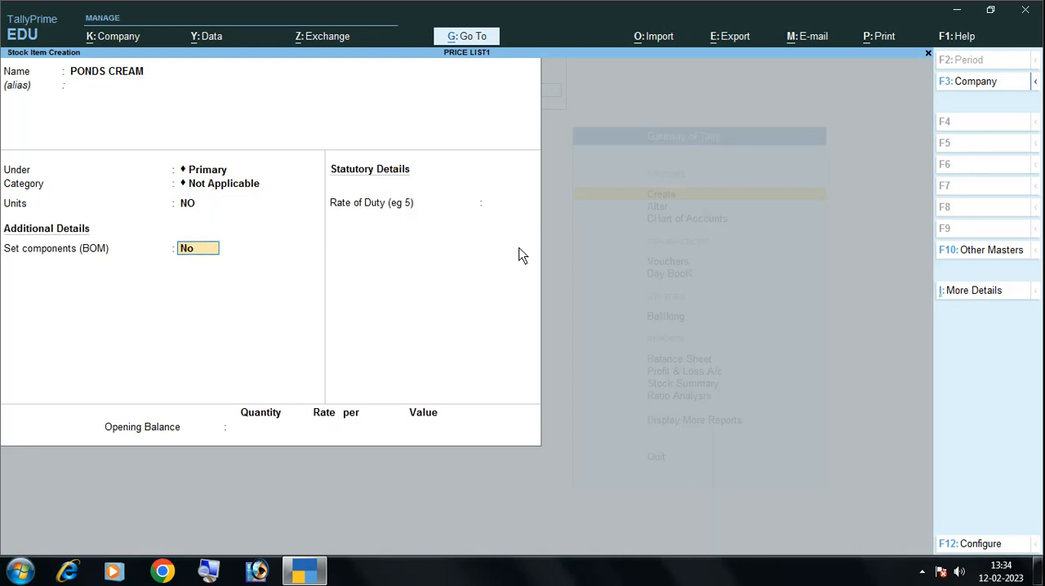
pyautogui.press('Return')
pyautogui.press('Return')
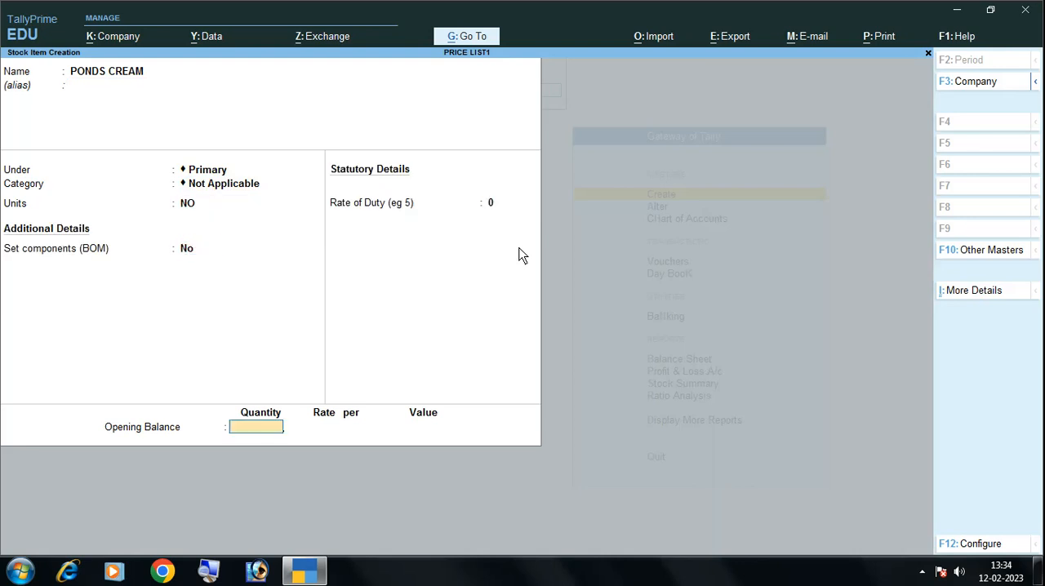
pyautogui.press('Return')
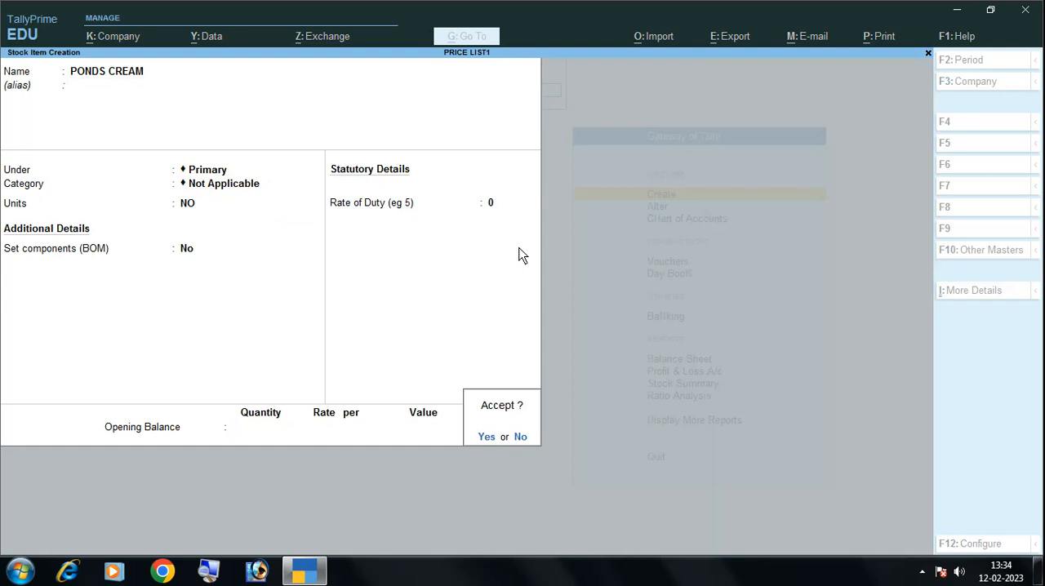
pyautogui.press('y')
pyautogui.press('Escape')
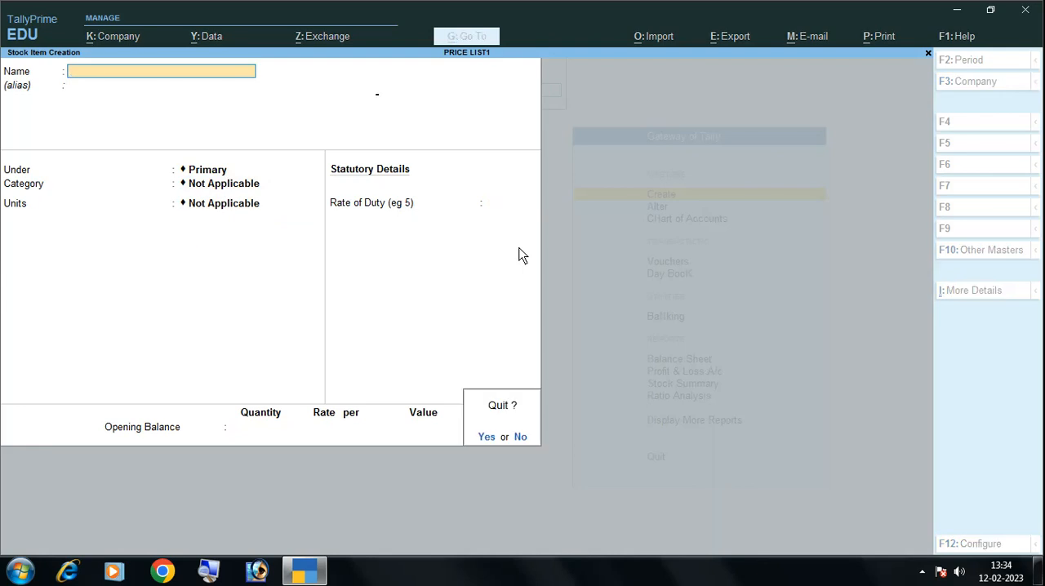
pyautogui.press('y')
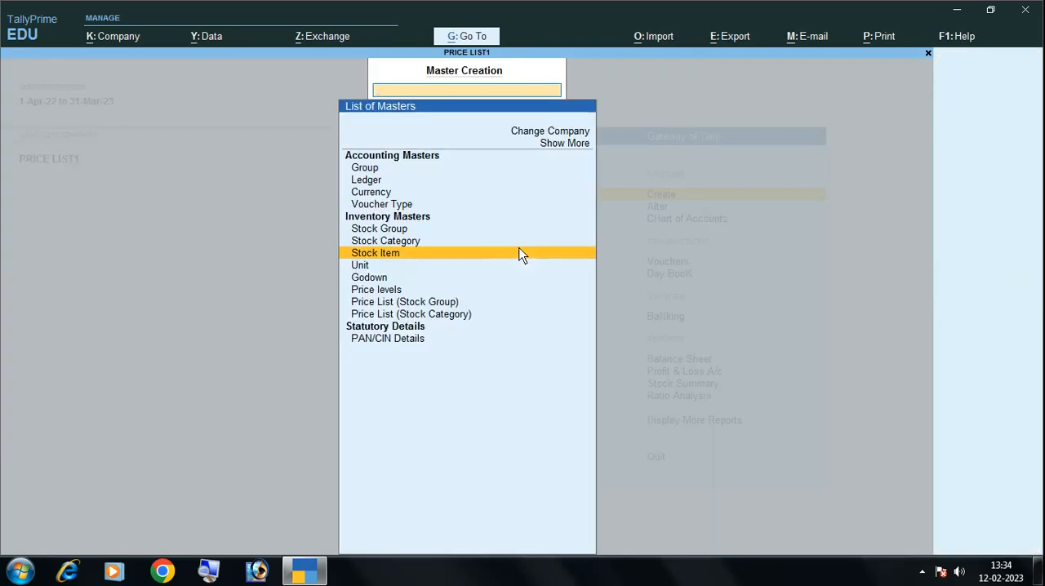
# Start a stock group price list for All Items at the WHOLE SALE level, applicable from 1-Apr-22, and add PONDS CREAM
pyautogui.press('Down')
pyautogui.press('Down')
pyautogui.press('Down')
pyautogui.press('Down')
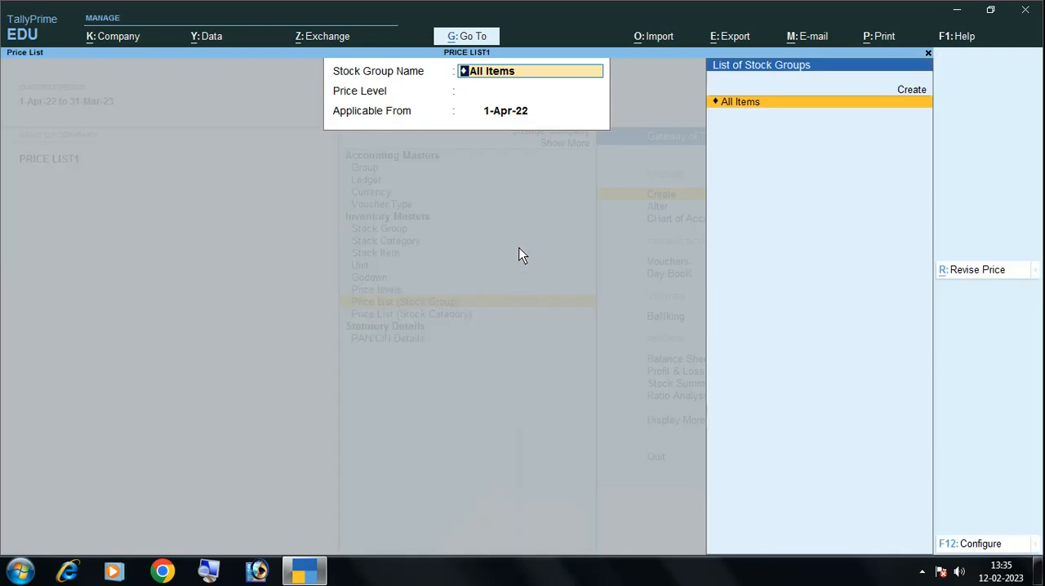
pyautogui.press('Return')
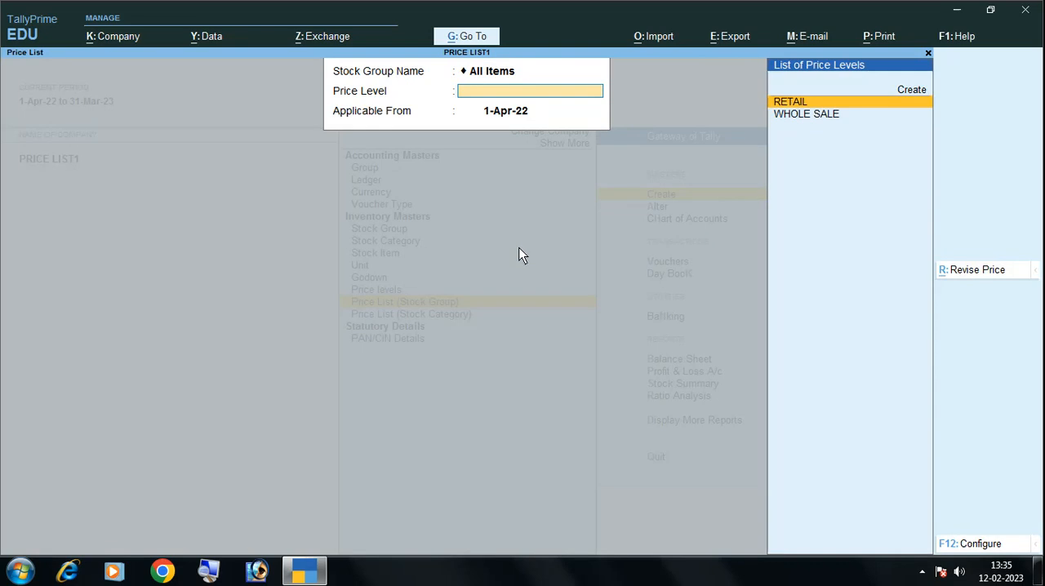
pyautogui.press('Down')
pyautogui.press('Return')
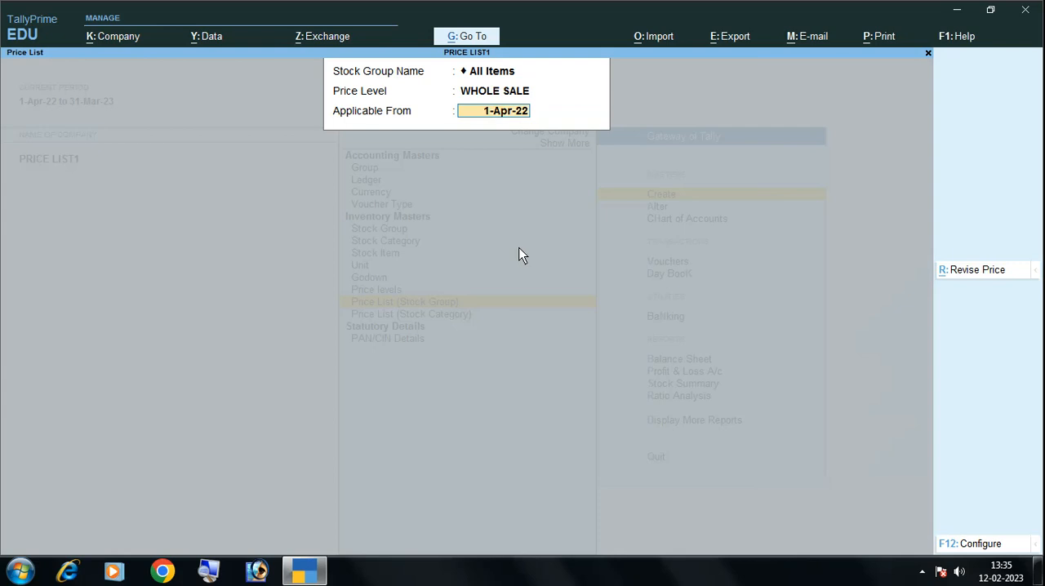
pyautogui.press('Return')
pyautogui.press('Return')
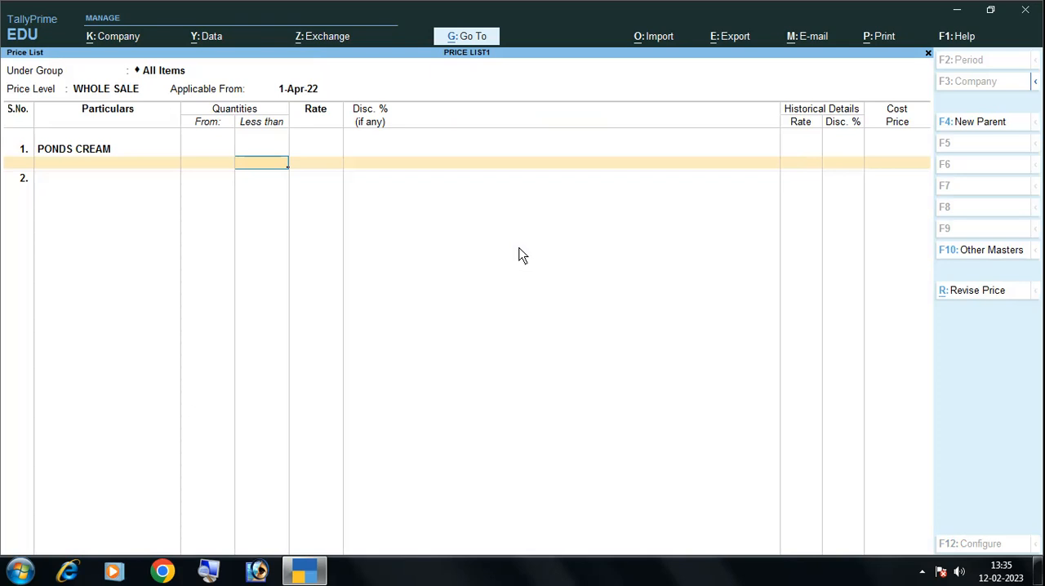
# Price PONDS CREAM quantities below 10 at a rate of 45 with a 2.5% discount
pyautogui.write('10')
pyautogui.press('Return')
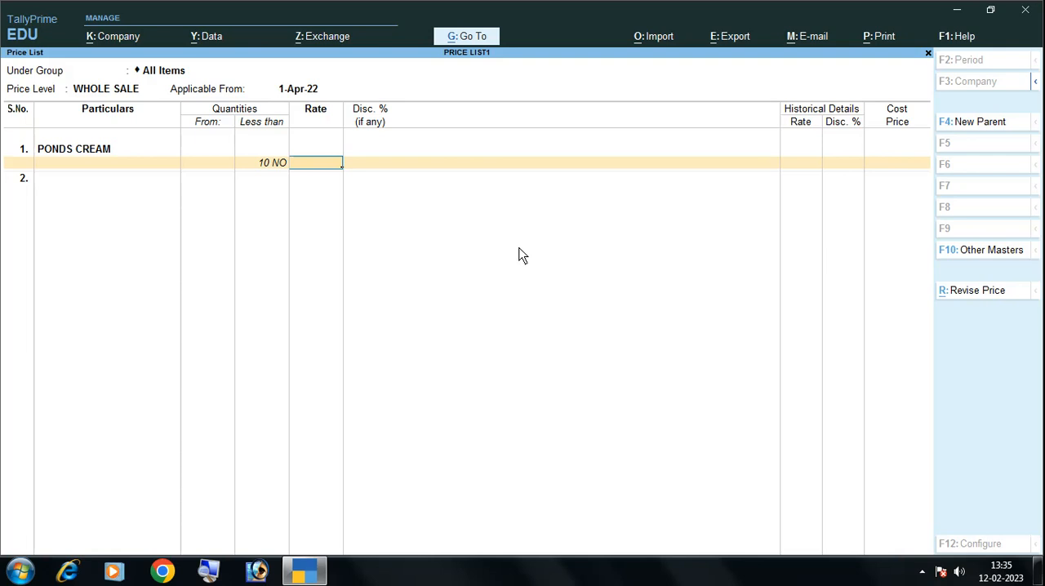
pyautogui.write('45')
pyautogui.press('Return')
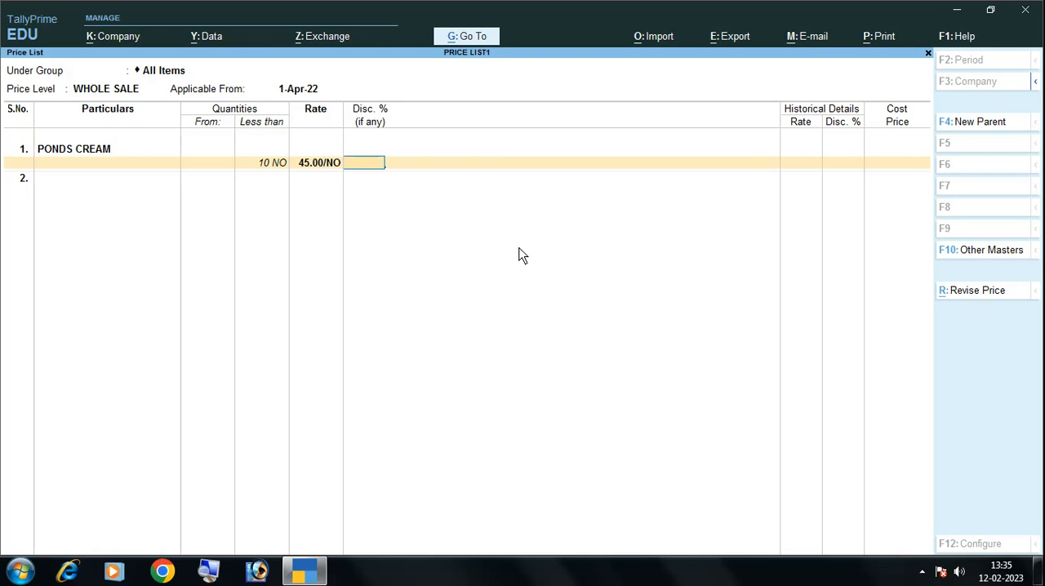
pyautogui.write('2.5')
pyautogui.press('Return')
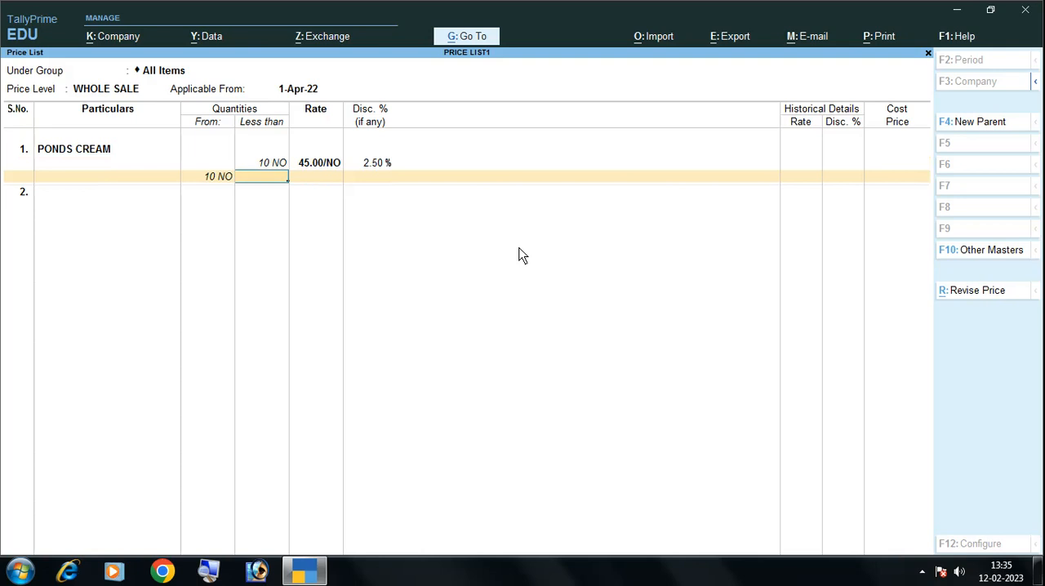
# Add a quantity slab from 10 to less than 25 at a rate of 45 with a 3.5% discount
pyautogui.write('25')
pyautogui.press('Return')
pyautogui.write('45')
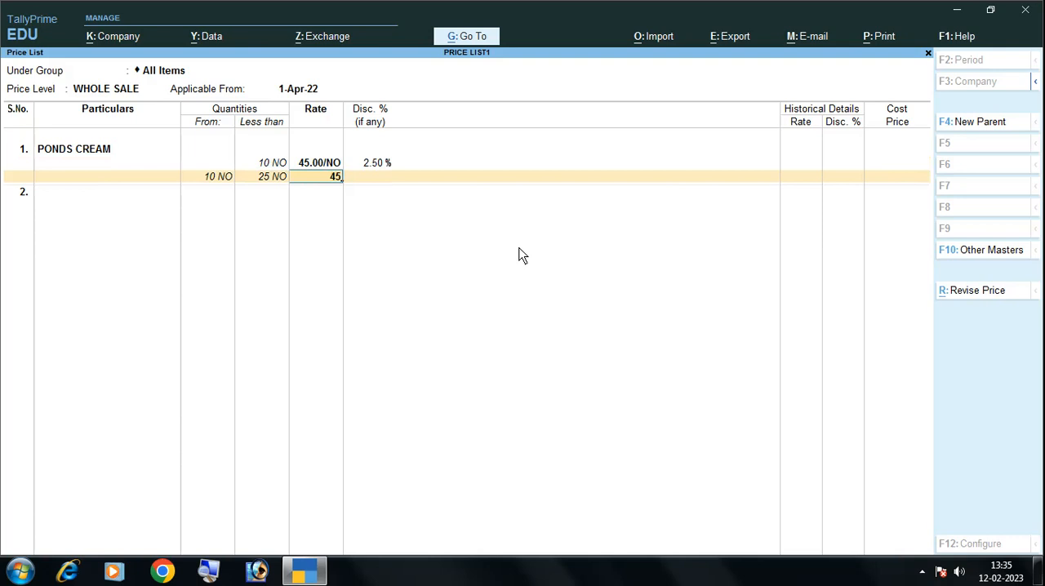
pyautogui.press('Return')
pyautogui.write('3.5')
pyautogui.press('Return')
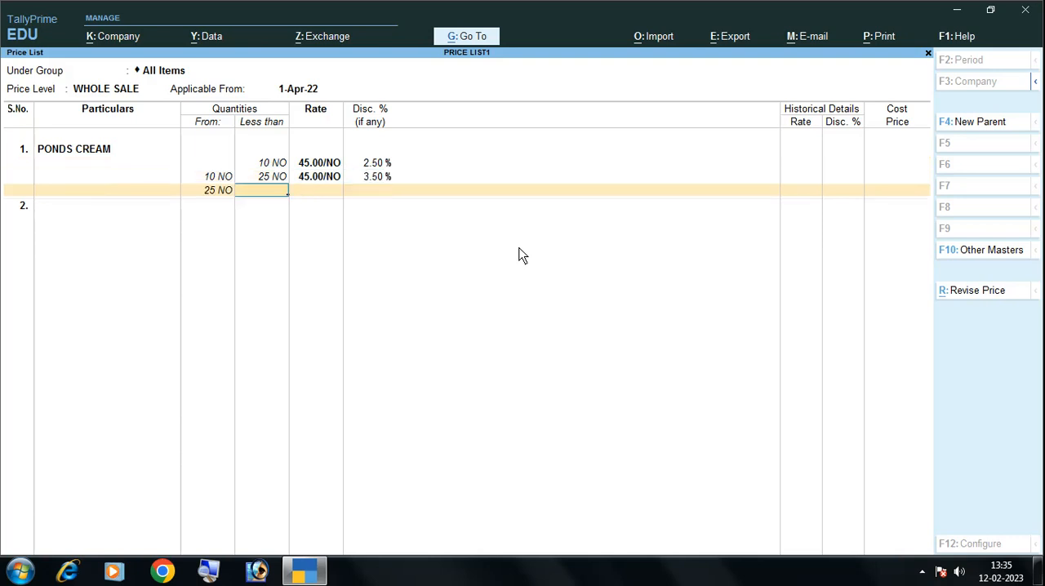
# Add a quantity slab from 25 to less than 50 at a rate of 45 with a 4.5% discount
pyautogui.write('50')
pyautogui.press('Return')
pyautogui.write('45')
pyautogui.press('Return')
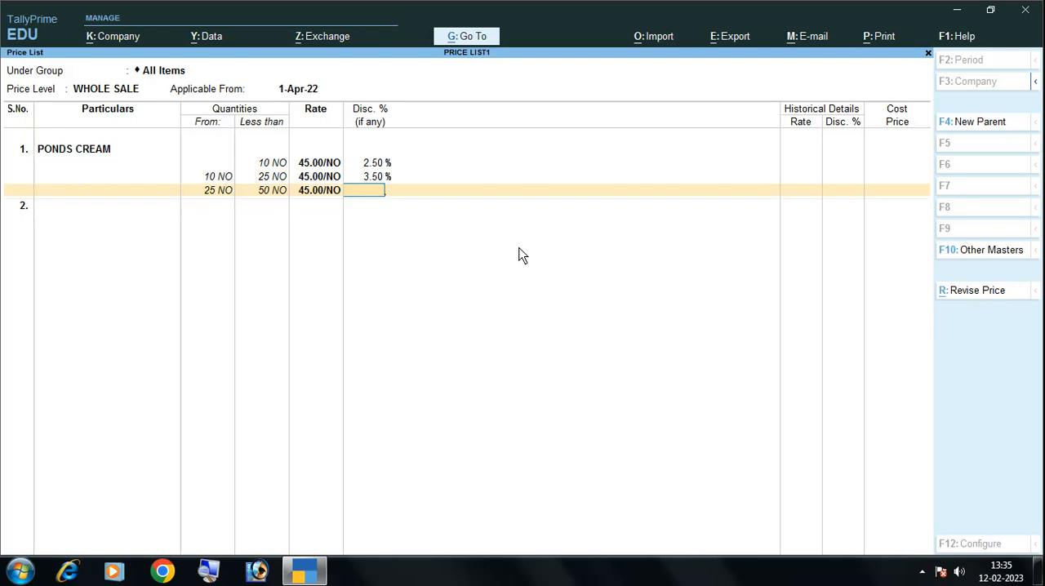
pyautogui.write('4.5')
pyautogui.press('Return')
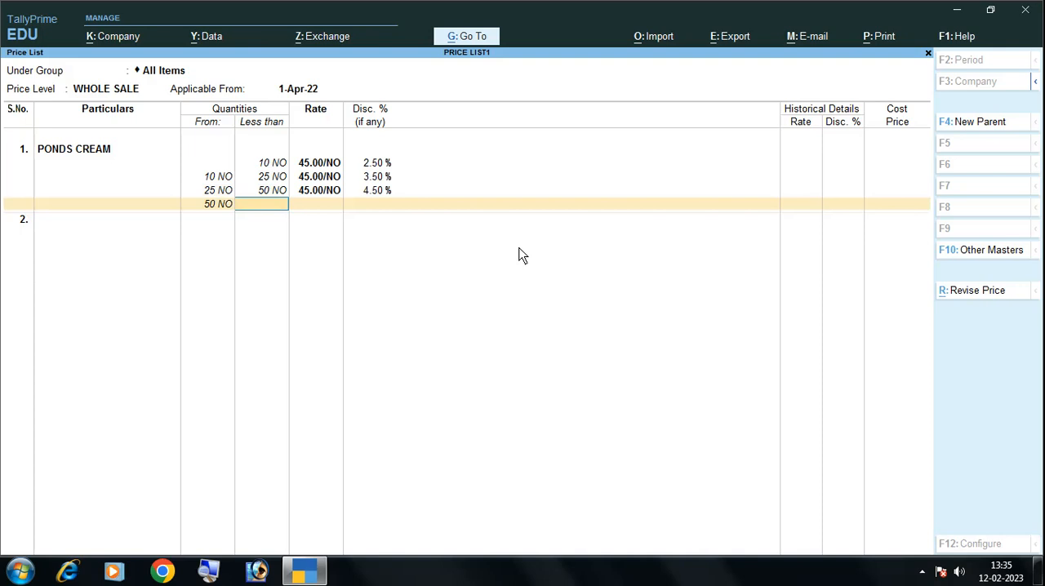
# Price quantities from 50 upward at 45 with a 6% discount, save the WHOLE SALE price list, and return to the masters list
pyautogui.press('Return')
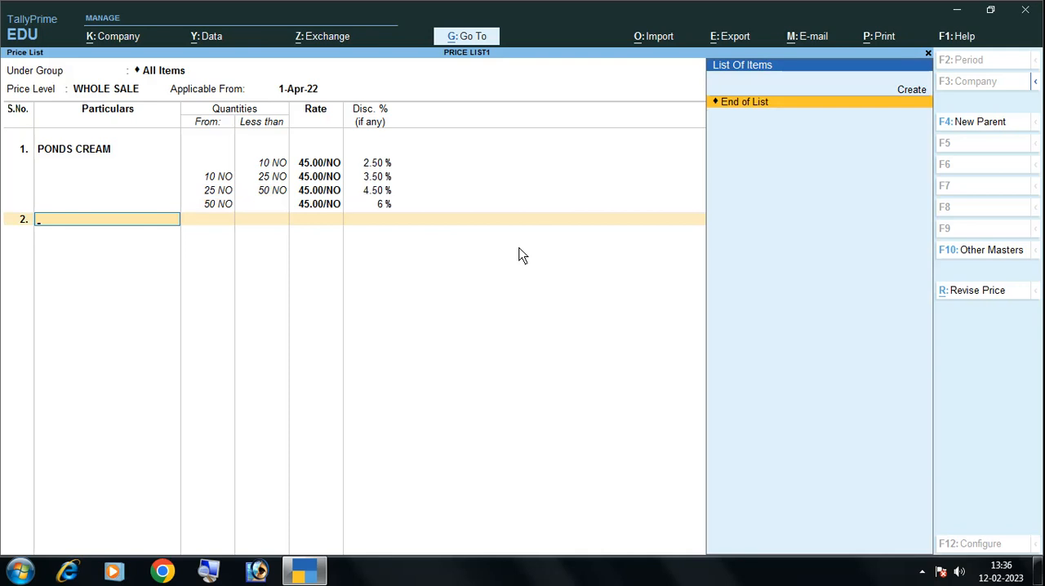
pyautogui.press('Return')
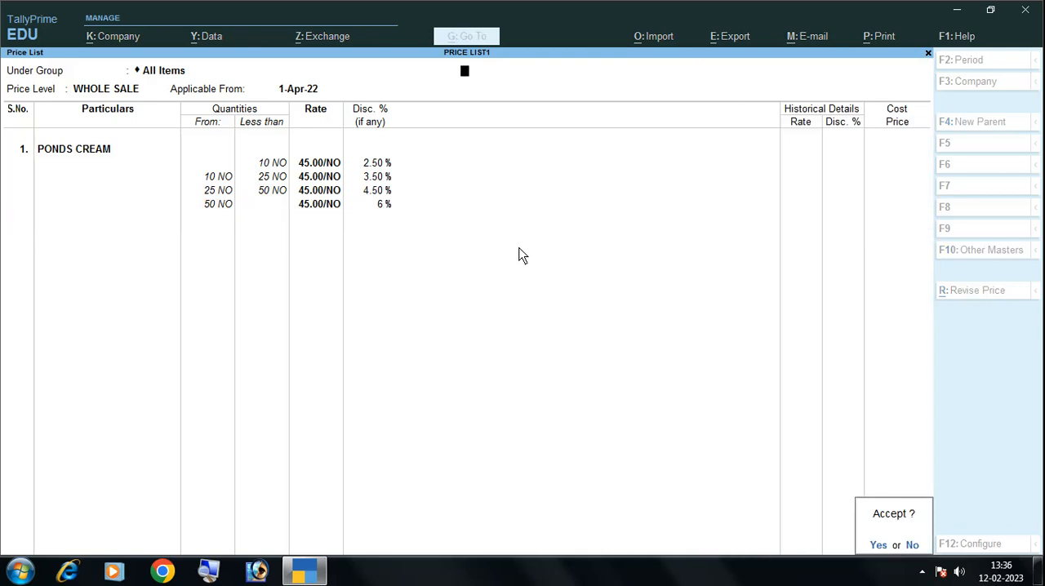
pyautogui.press('y')
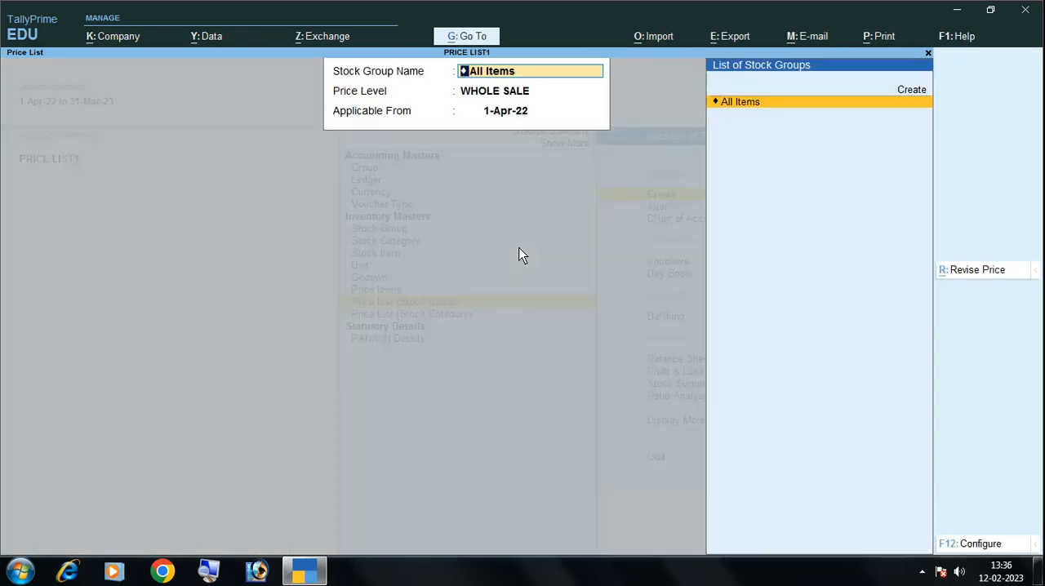
pyautogui.press('Escape')
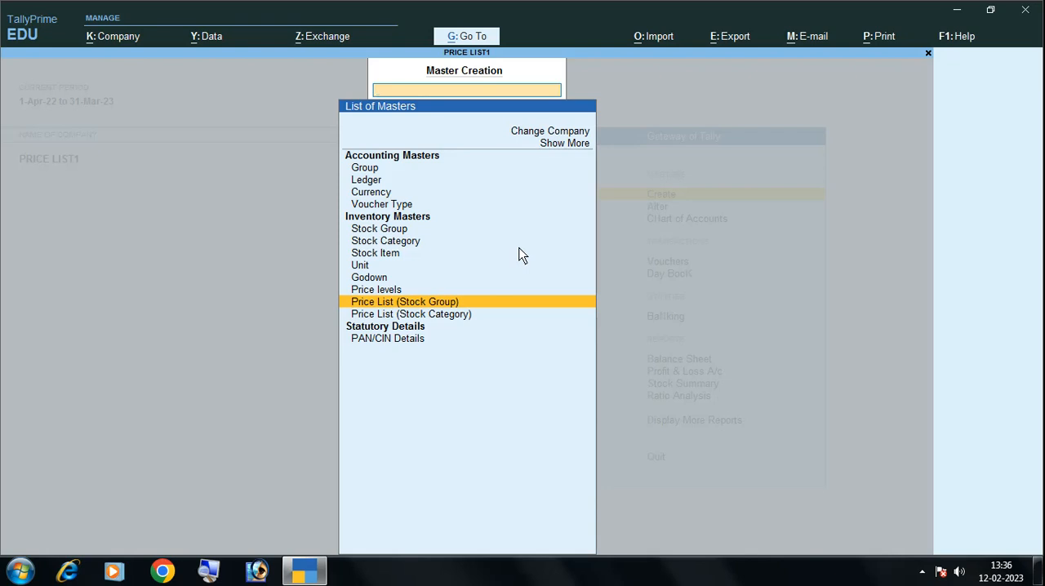
# Start a new ledger named SALE under the Sales Accounts group
pyautogui.press('Up')
pyautogui.press('Up')
pyautogui.press('Up')
pyautogui.press('Up')
pyautogui.press('Up')
pyautogui.press('Up')
pyautogui.press('Up')
pyautogui.press('Up')
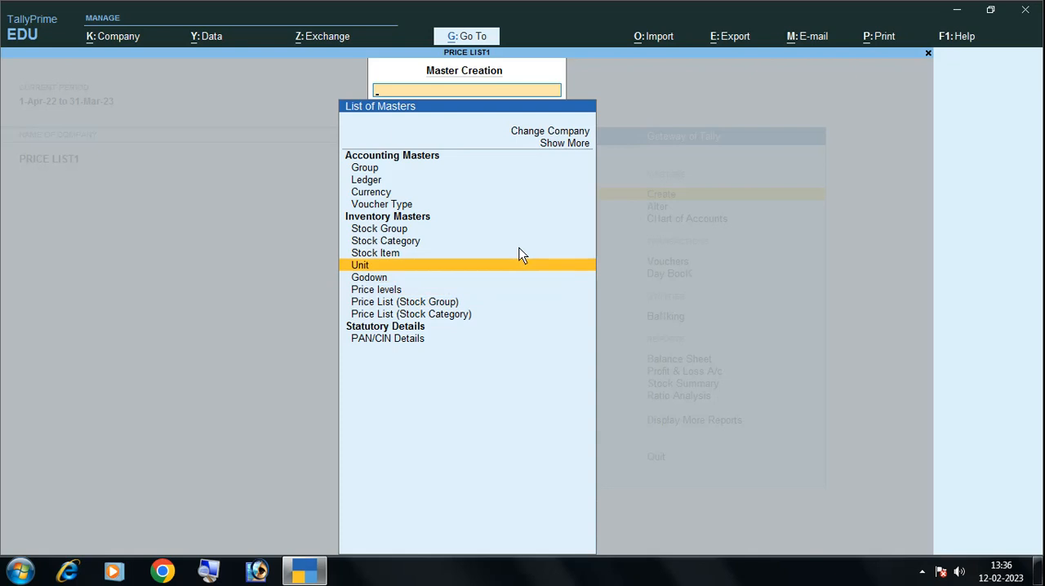
pyautogui.press('Up')
pyautogui.press('Return')
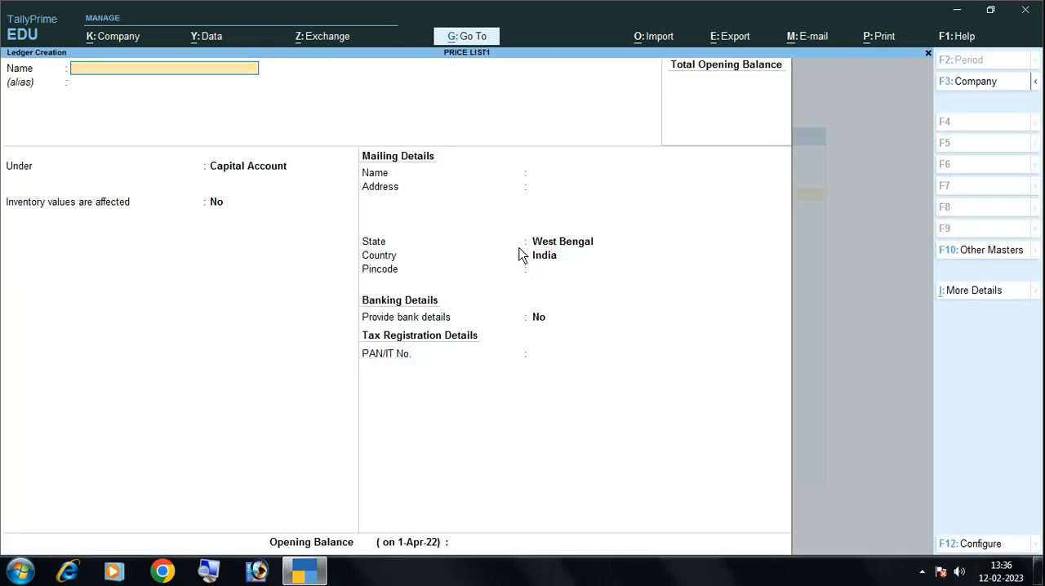
pyautogui.write('SALE')
pyautogui.press('Return')
pyautogui.press('Return')
pyautogui.write('SA')
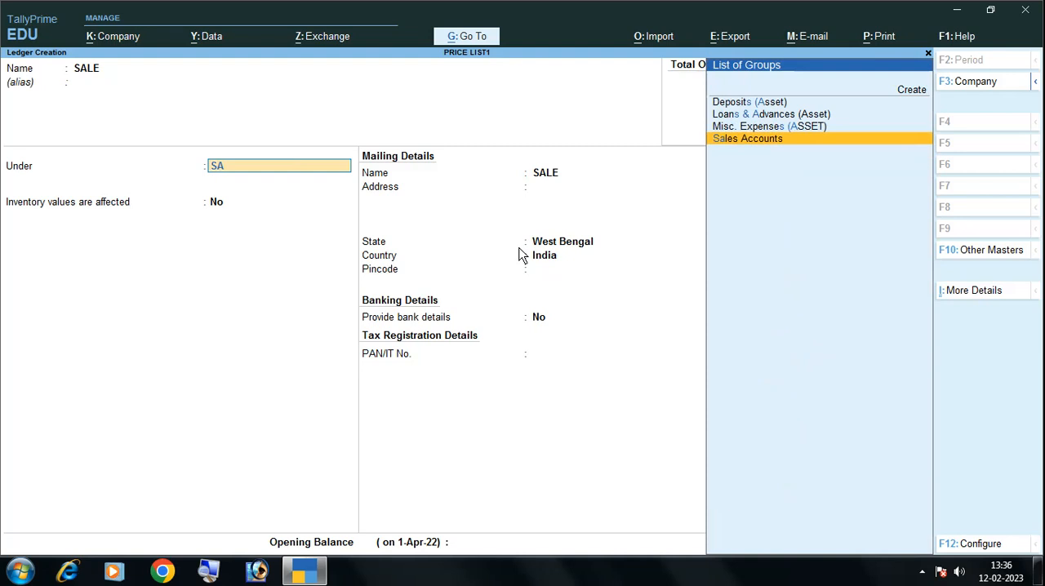
pyautogui.press('Return')
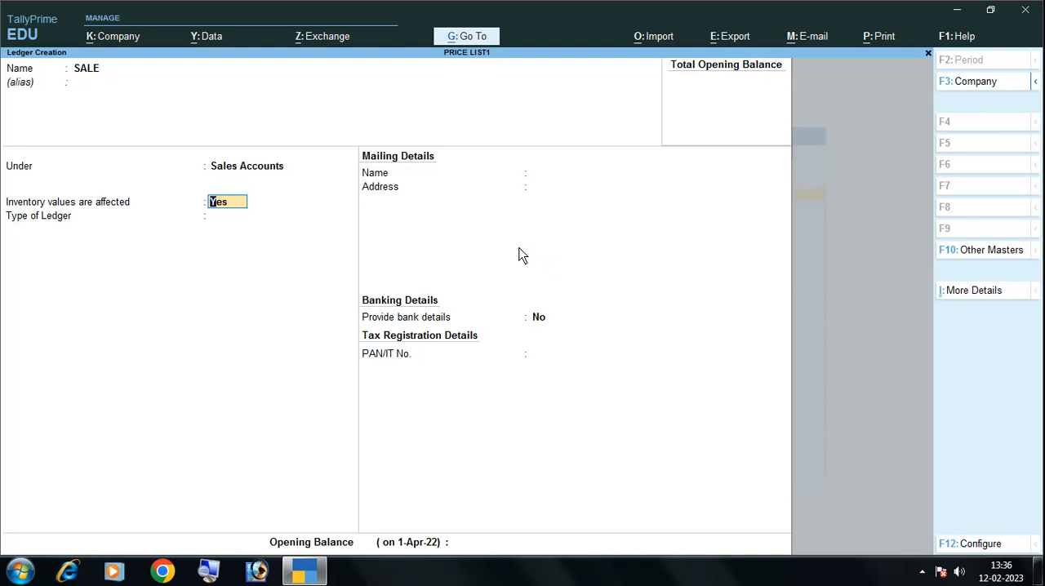
# Keep inventory values affected as Yes and ledger type Not Applicable, leave the opening balance blank, and save the SALE ledger
pyautogui.press('Return')
pyautogui.press('Return')
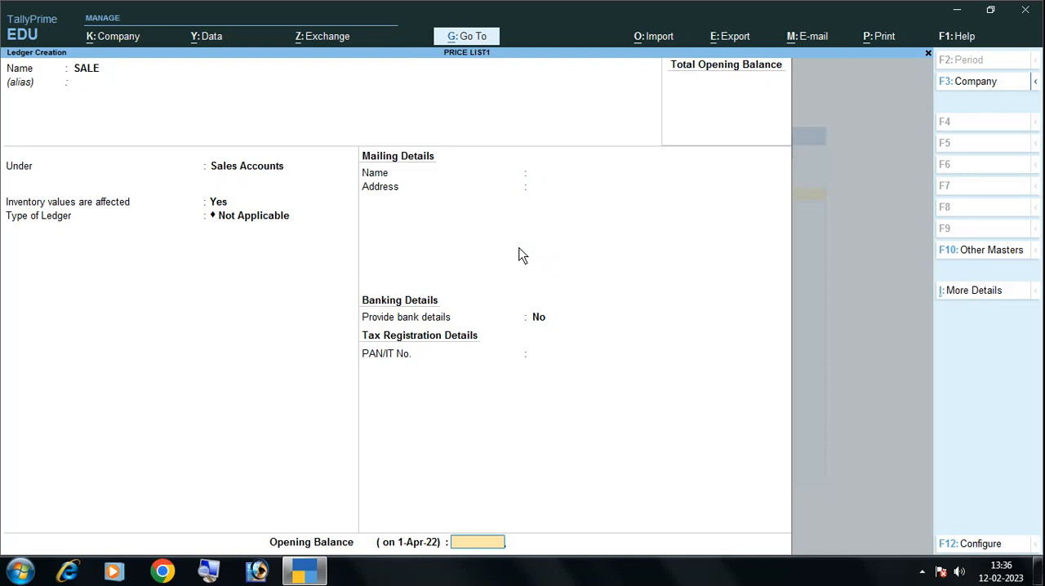
pyautogui.press('Return')
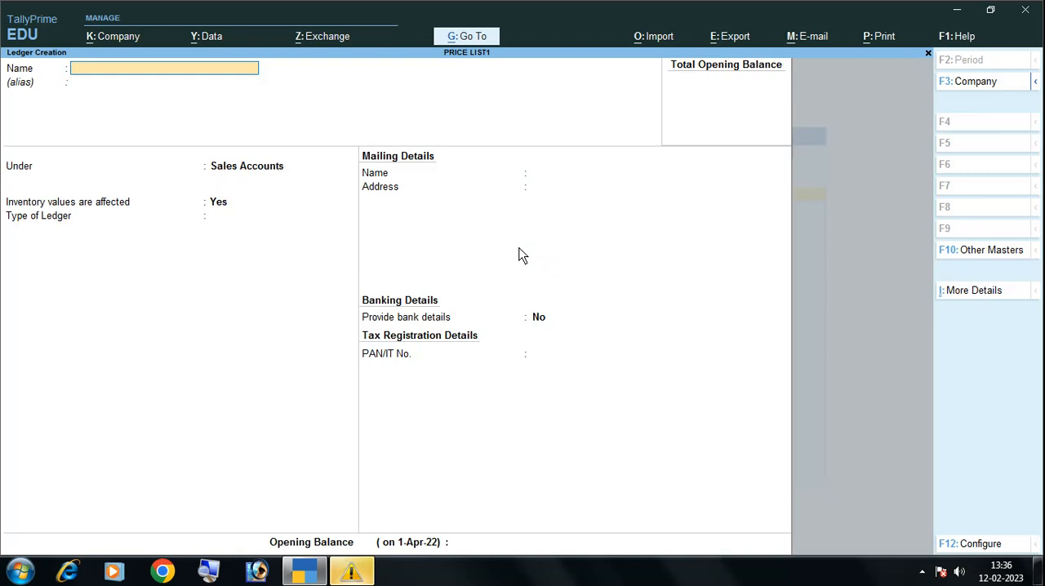
# Enter the customer's name for a new ledger without an alias and place it under the Sundry Debtors group
pyautogui.write('BHARGAB')
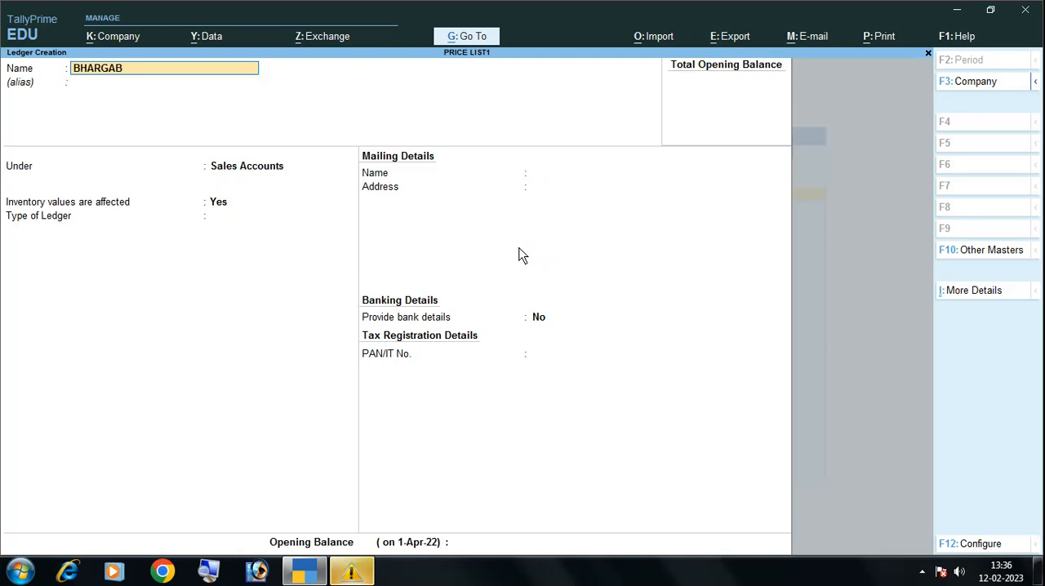
pyautogui.press('Return')
pyautogui.press('Return')
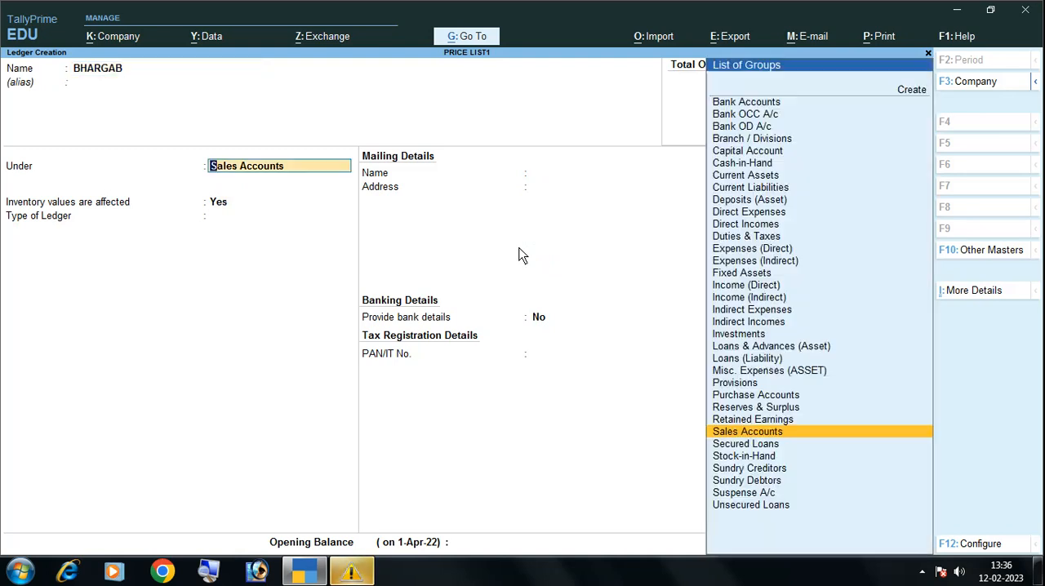
pyautogui.write('SUN')
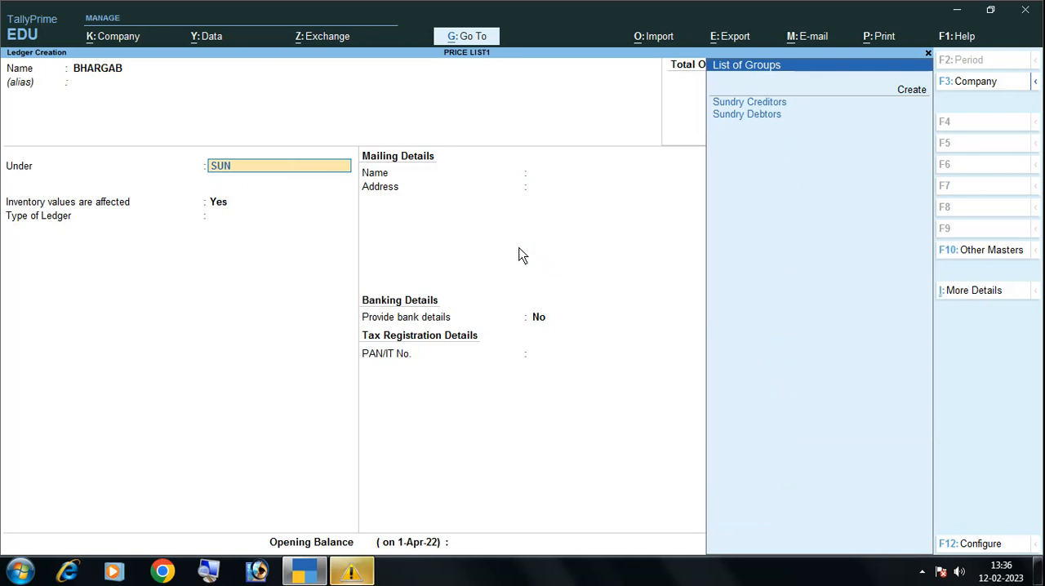
pyautogui.press('Down')
pyautogui.press('Down')
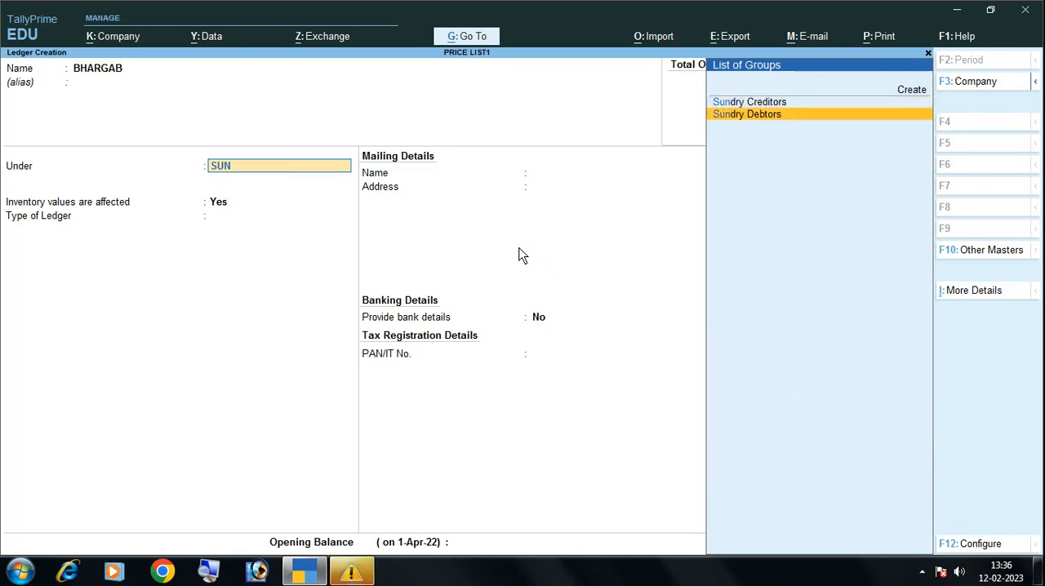
pyautogui.press('Return')
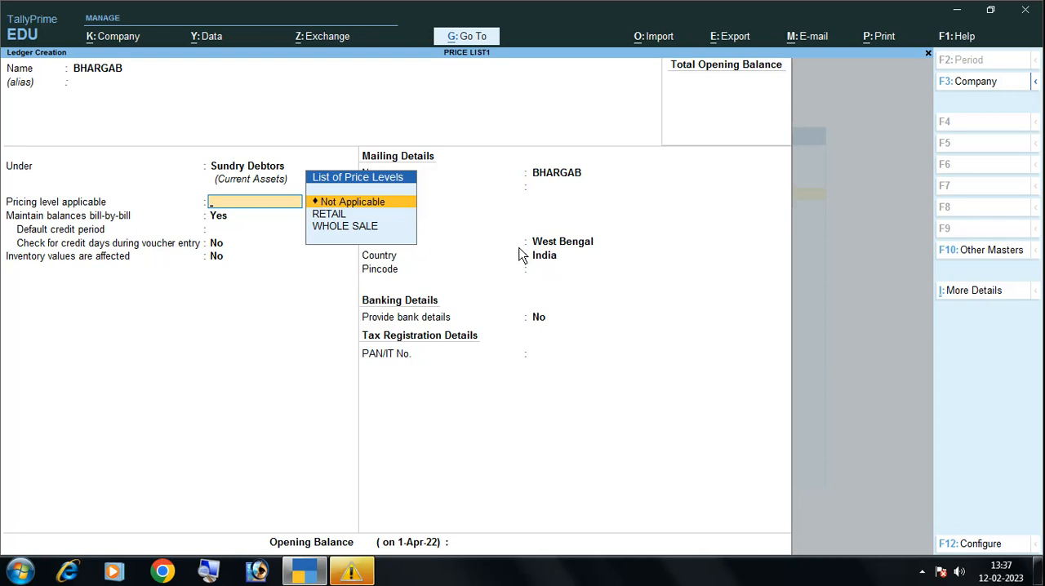
# Apply the WHOLE SALE pricing level to the customer ledger, keep the remaining defaults with a blank credit period, and save it
pyautogui.press('Down')
pyautogui.press('Down')
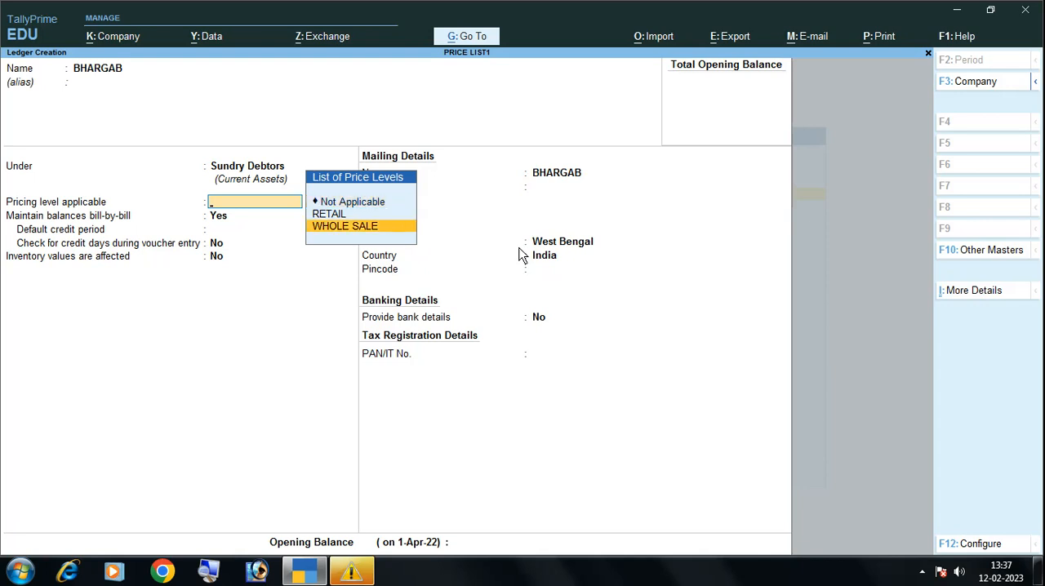
pyautogui.press('Return')
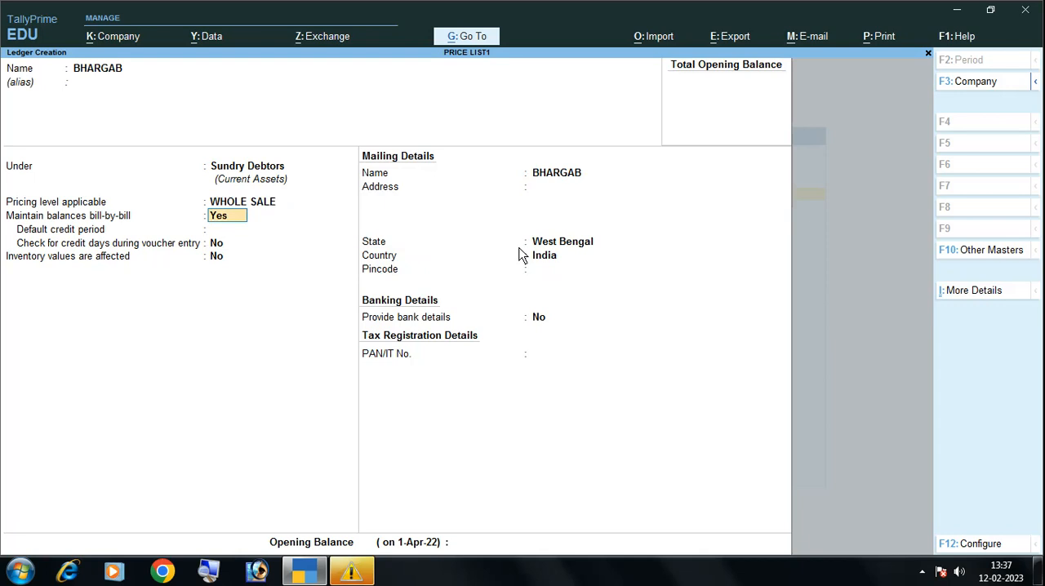
pyautogui.press('Return')
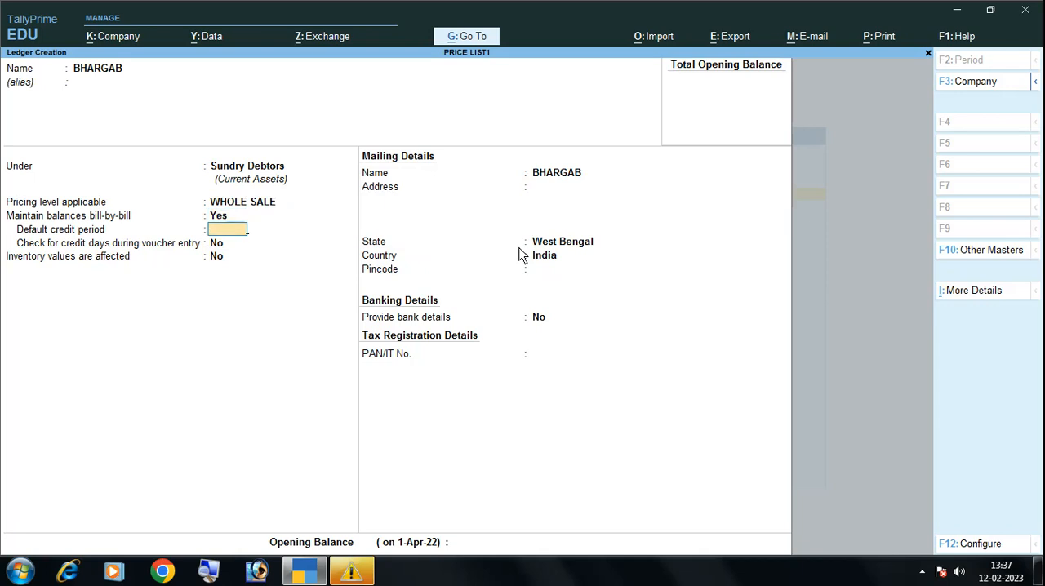
pyautogui.press('Return')
pyautogui.press('Return')
pyautogui.press('Return')
pyautogui.press('Return')
pyautogui.press('Return')
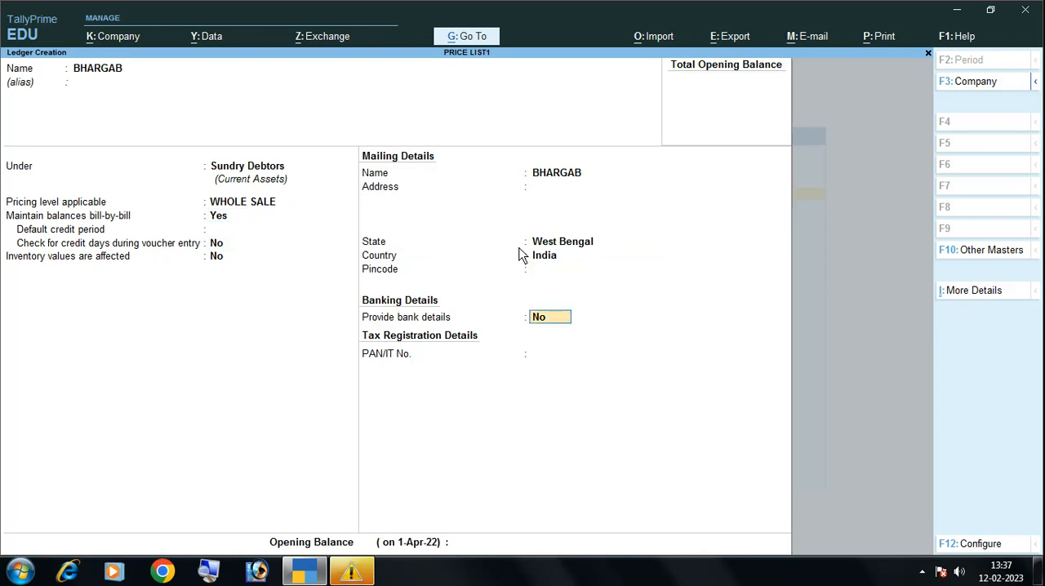
pyautogui.press('Return')
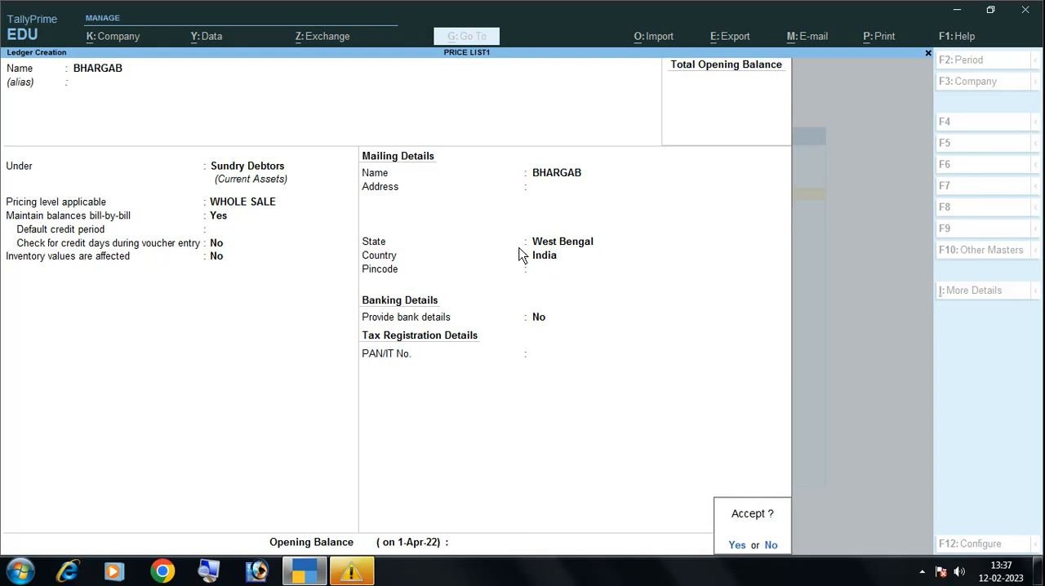
pyautogui.press('Return')
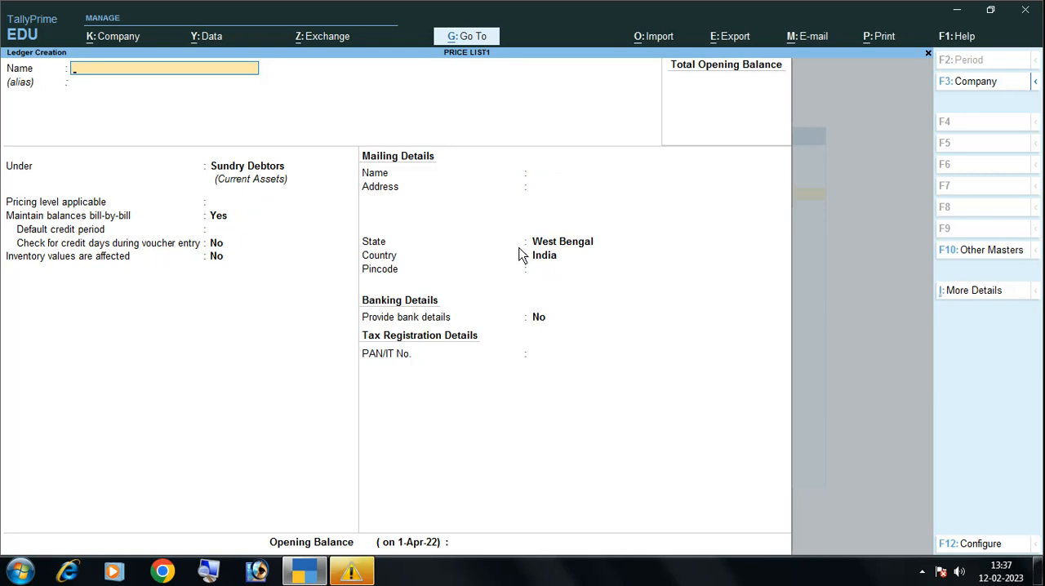
# Leave master creation for the Gateway of Tally and start a new Sales voucher
pyautogui.press('Escape')
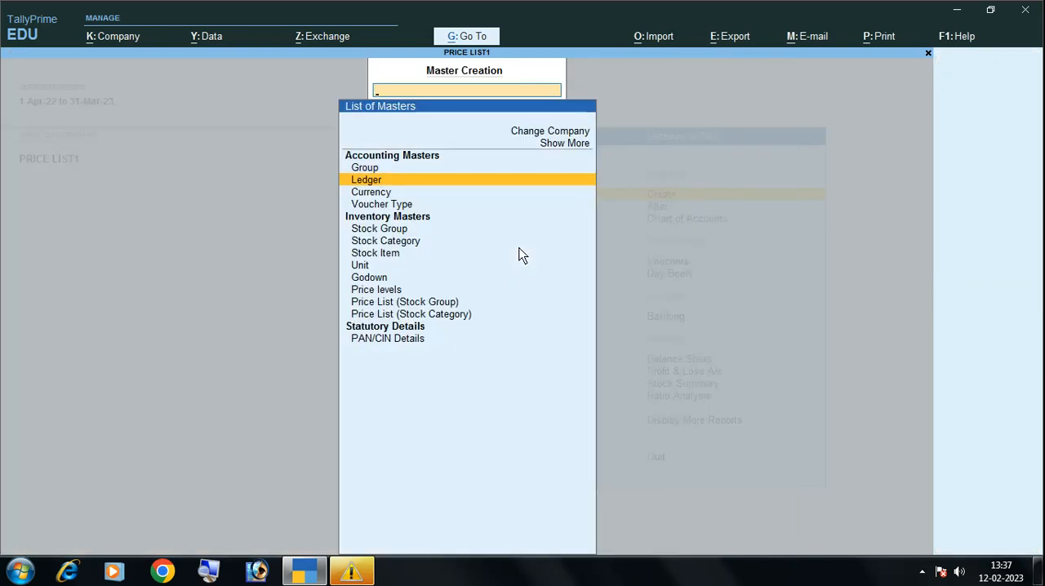
pyautogui.press('Escape')
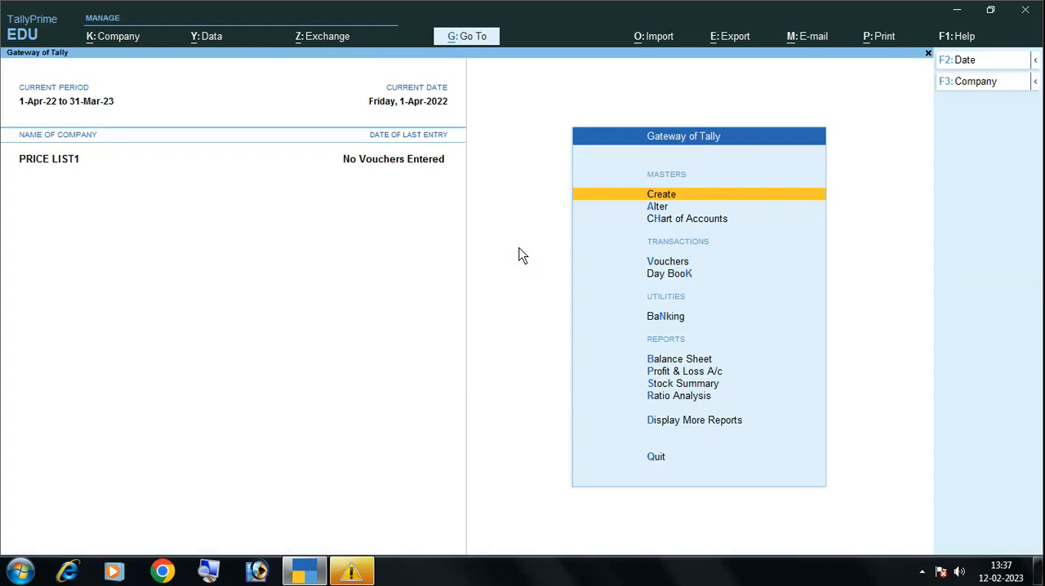
pyautogui.press('v')
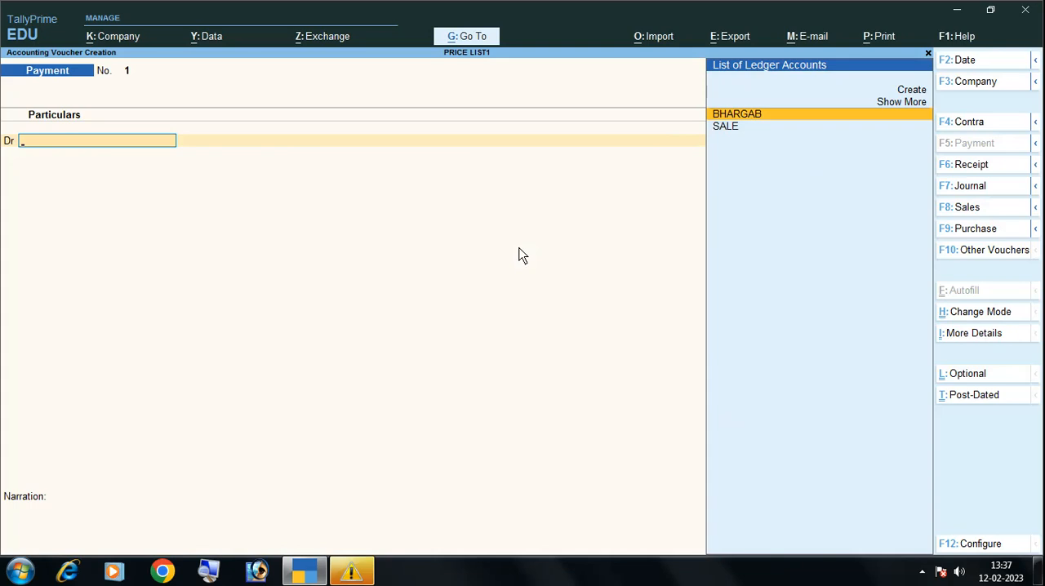
pyautogui.press('F8')
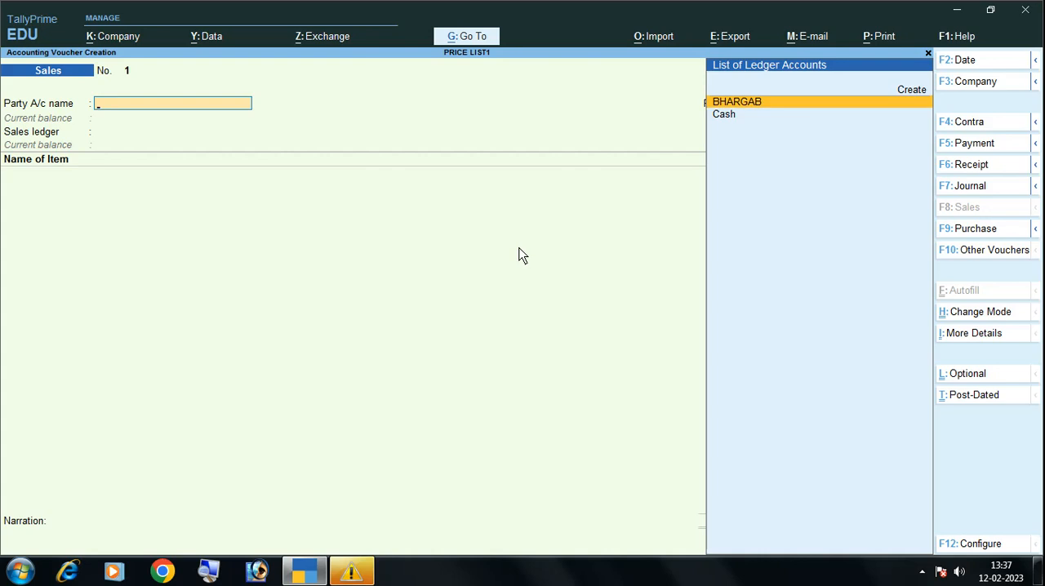
# Choose the new customer as the party, leave dispatch and party details at their defaults, and select SALE as the sales ledger
pyautogui.press('Return')
pyautogui.press('Return')
pyautogui.press('Return')
pyautogui.press('Return')
pyautogui.press('Return')
pyautogui.press('Return')
pyautogui.press('Return')
pyautogui.press('Return')
pyautogui.press('Return')
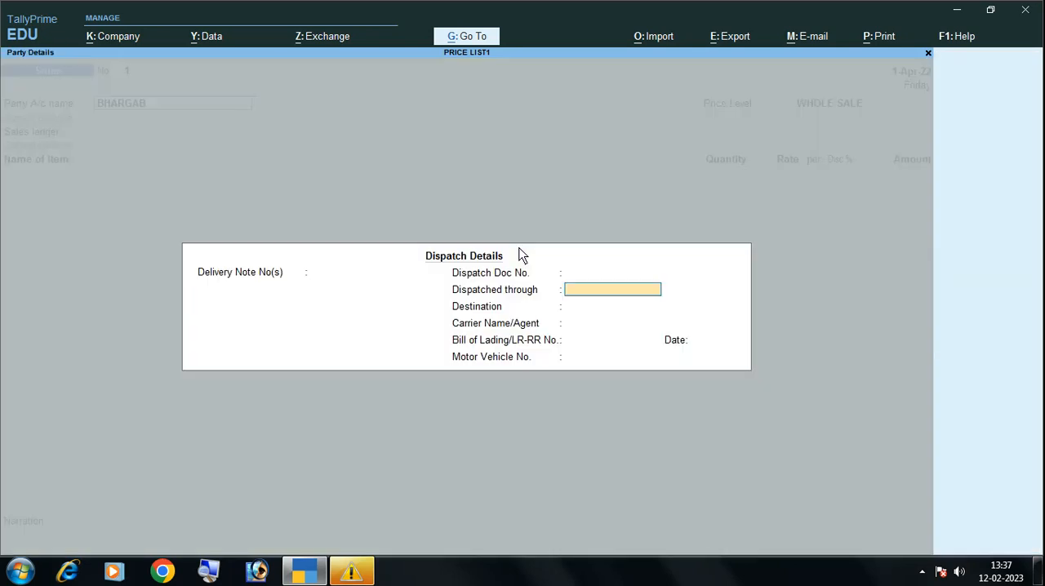
pyautogui.press('Return')
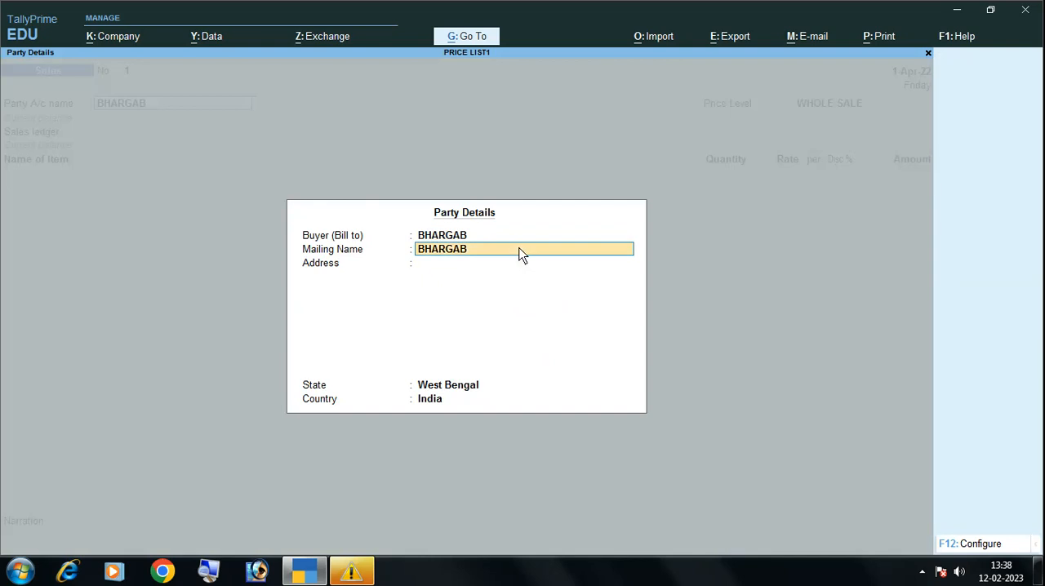
pyautogui.press('Return')
pyautogui.press('Return')
pyautogui.press('Return')
pyautogui.press('Return')
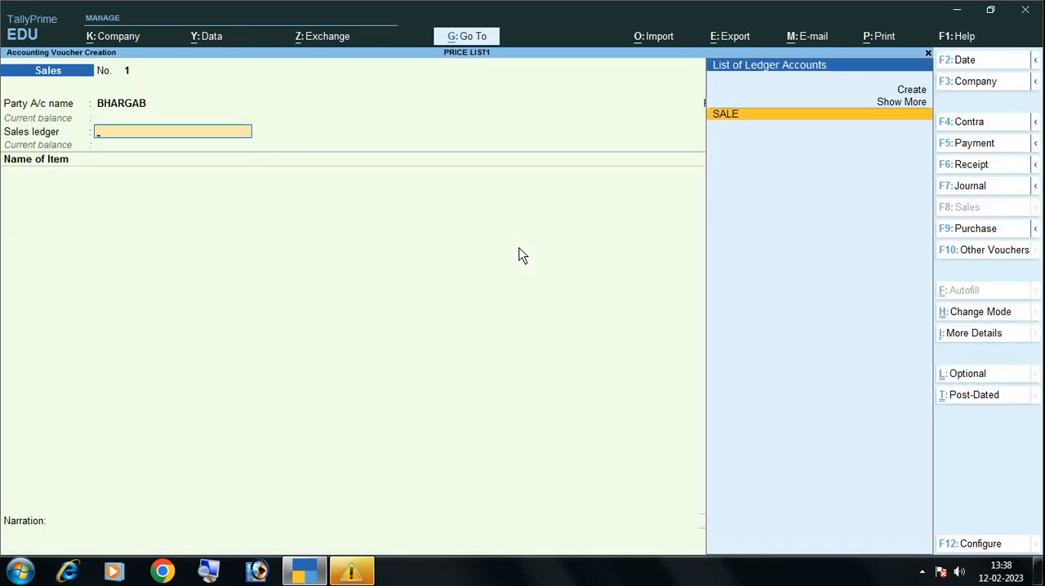
pyautogui.press('Return')
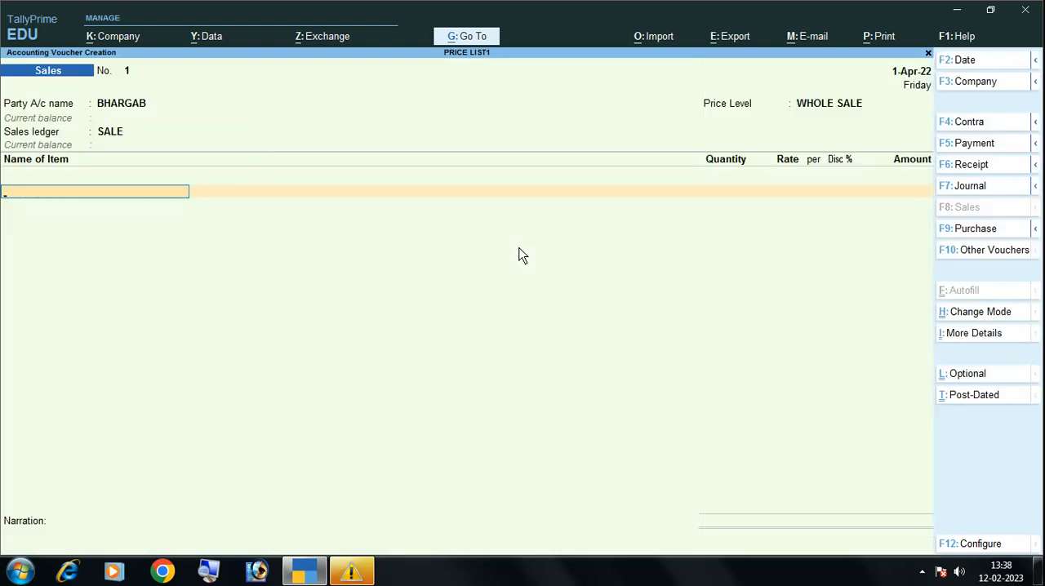
# Add PONDS CREAM with a quantity of 15, accept the price list's rate and discount, and end the item list
pyautogui.write('PO')
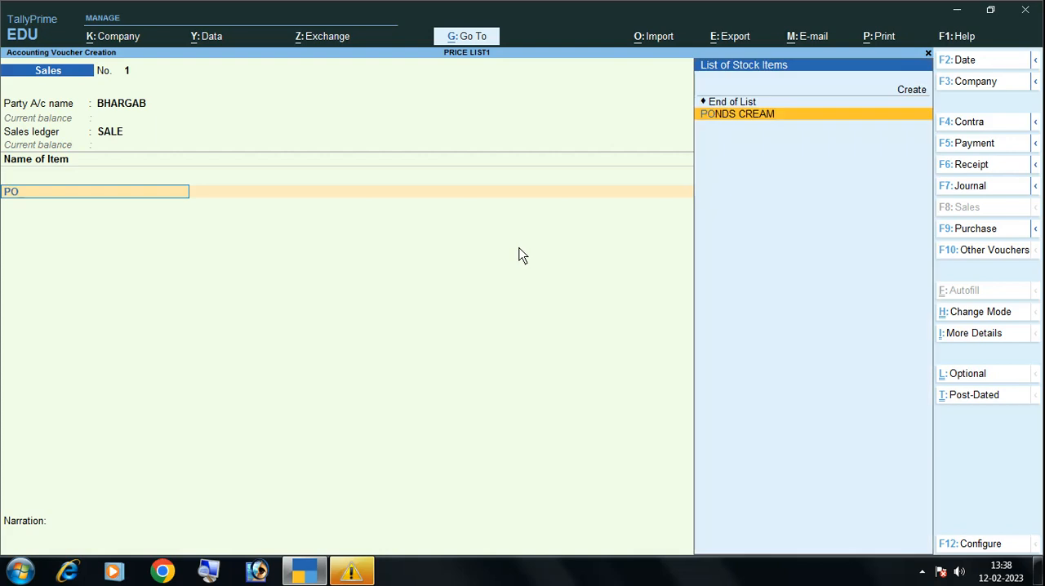
pyautogui.press('Return')
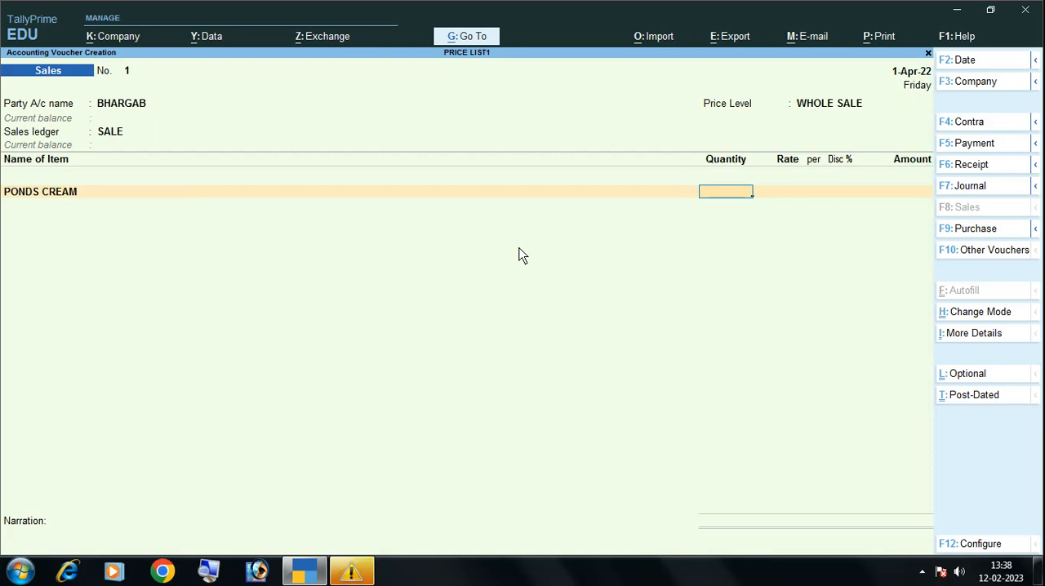
pyautogui.write('15')
pyautogui.press('Return')
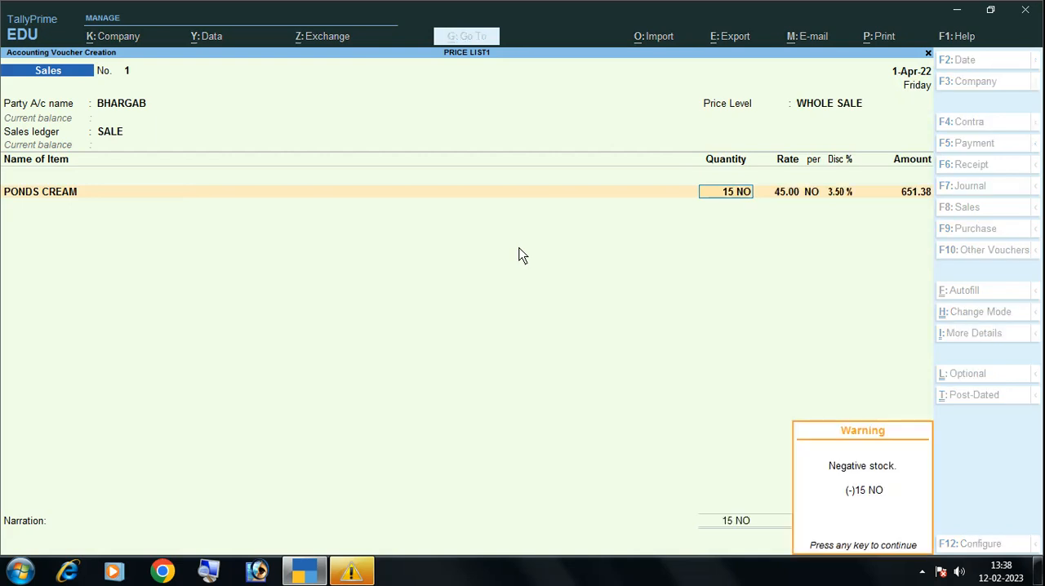
pyautogui.press('Return')
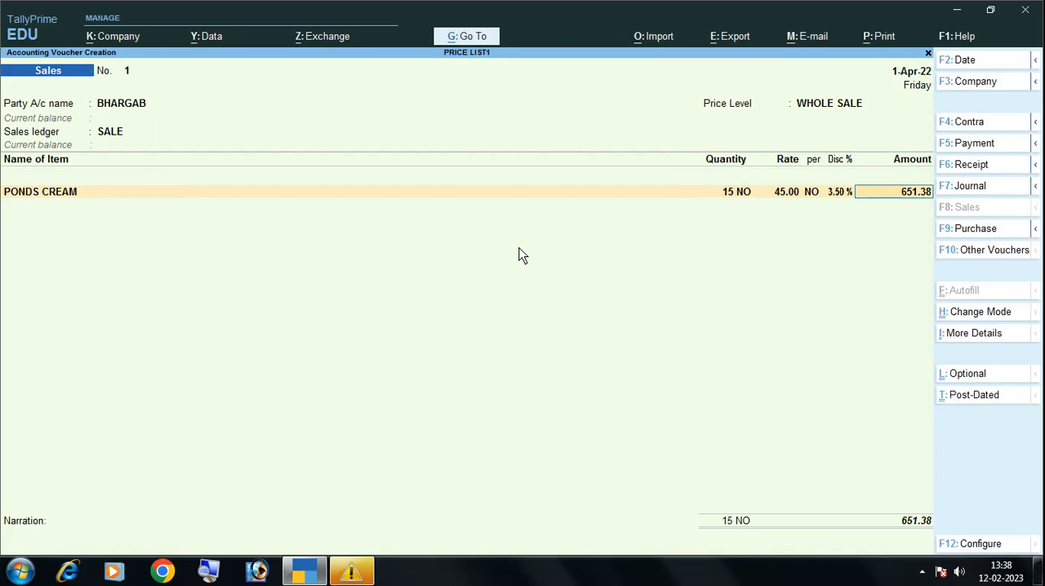
pyautogui.press('Return')
pyautogui.press('Return')
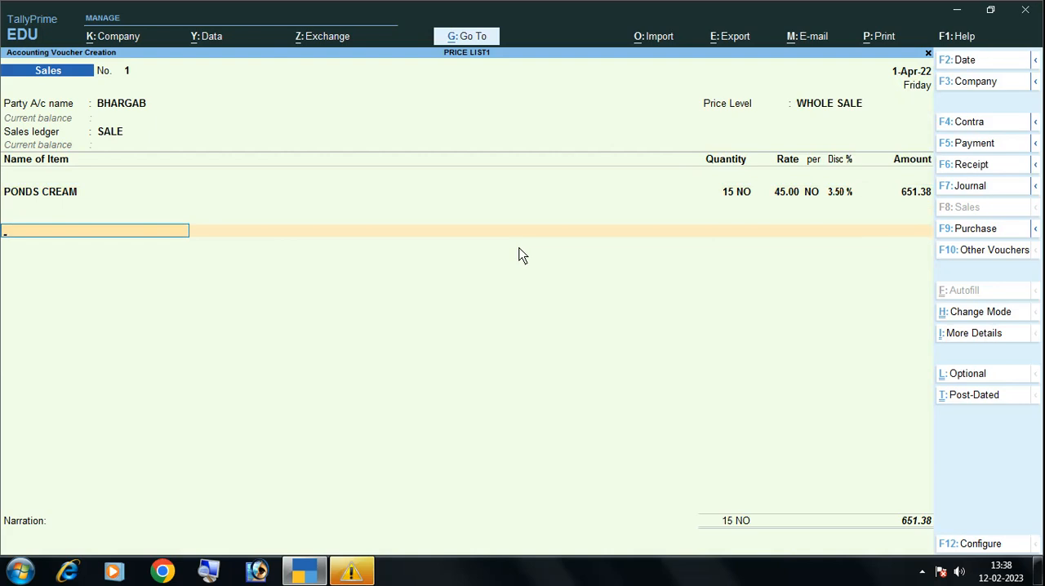
pyautogui.press('Return')
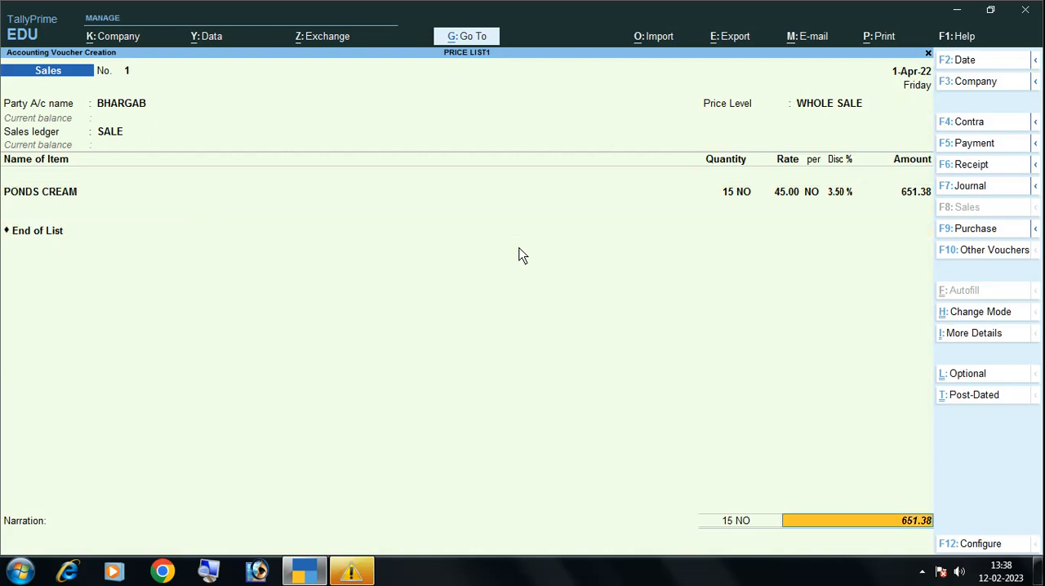
# Allocate the full bill amount to New Ref 1 with no credit period and save the sales voucher
pyautogui.press('Return')
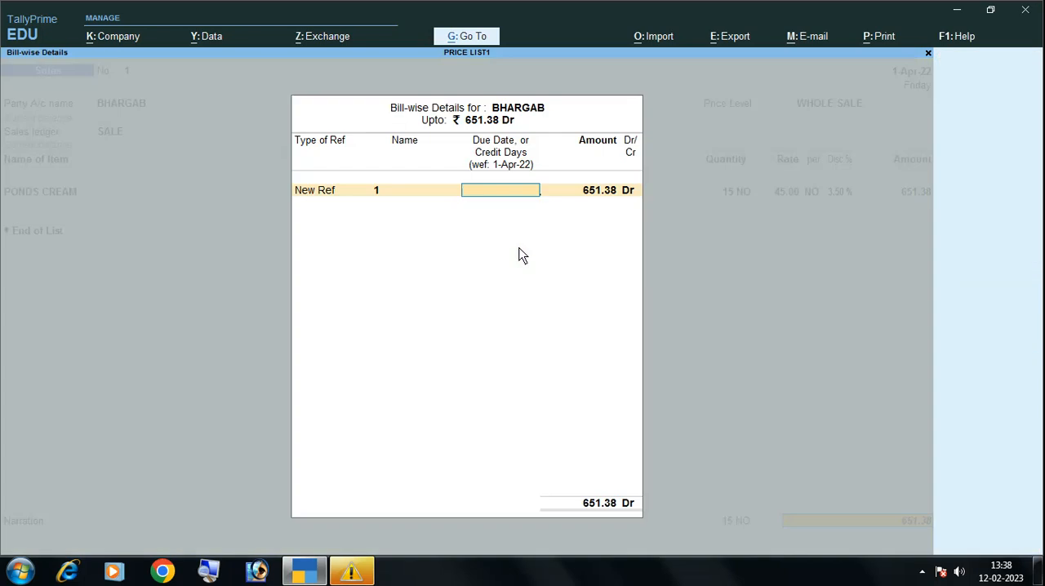
pyautogui.press('Return')
pyautogui.press('BackSpace')
pyautogui.press('BackSpace')
pyautogui.press('BackSpace')
pyautogui.press('BackSpace')
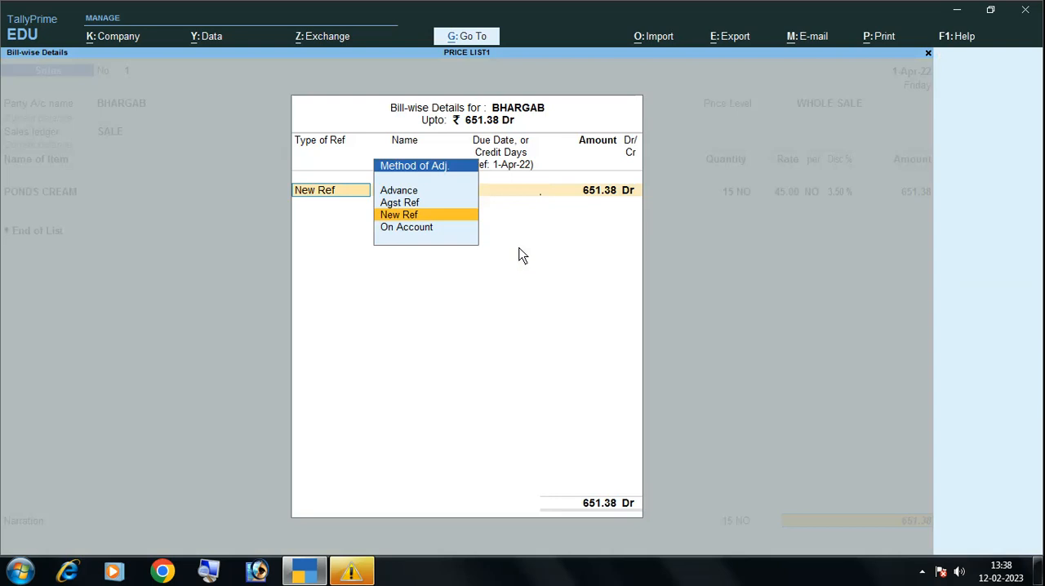
pyautogui.hotkey('ctrl', 'a')
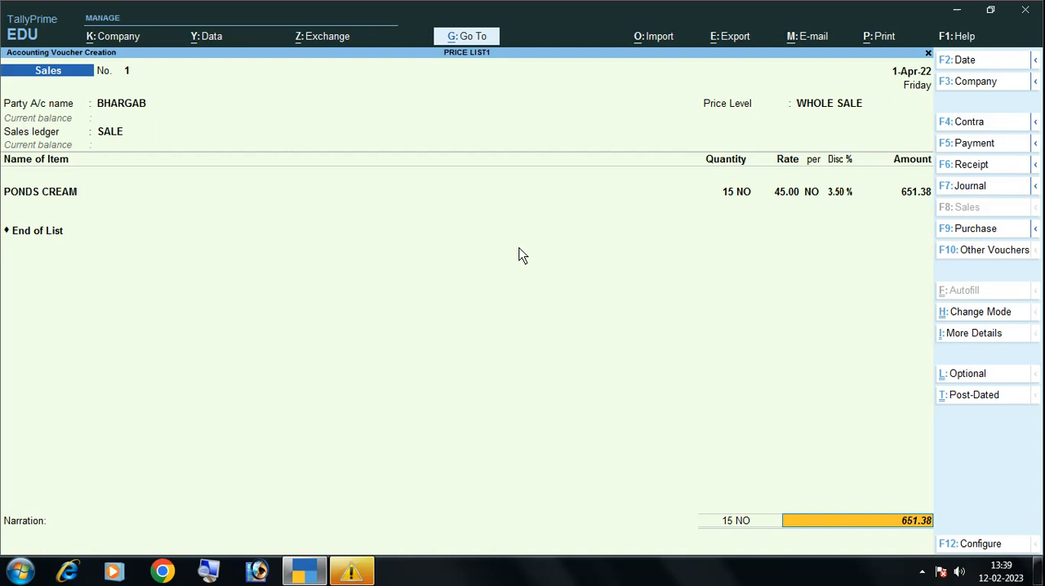
pyautogui.press('Return')
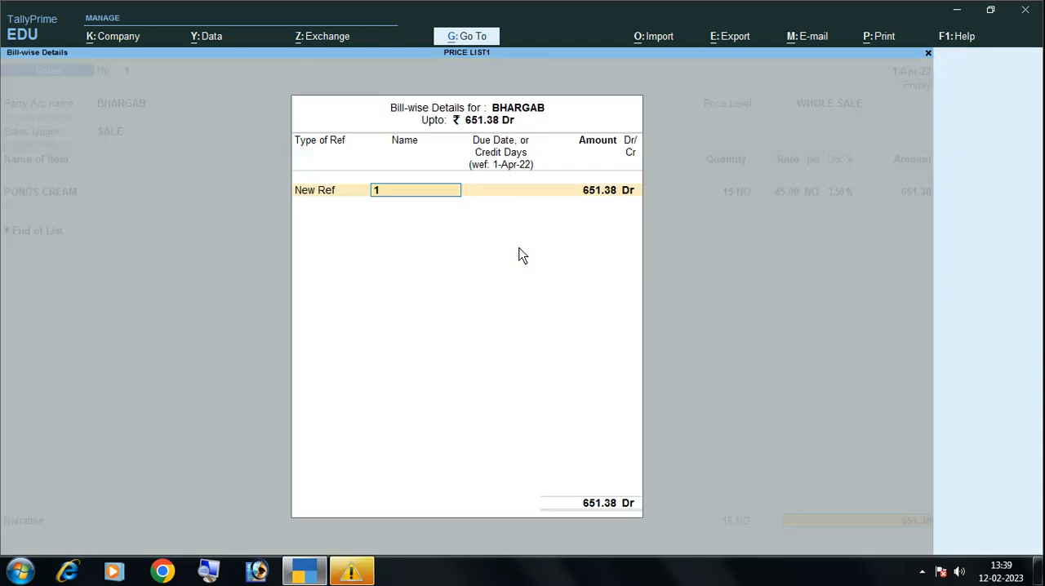
pyautogui.press('Return')
pyautogui.press('Return')
pyautogui.press('Return')
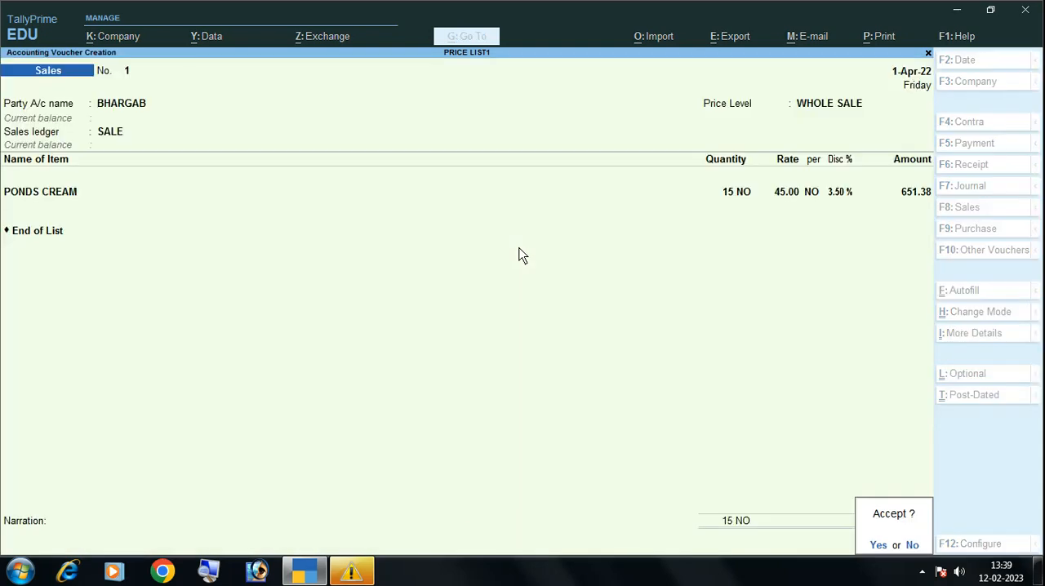
pyautogui.press('Return')
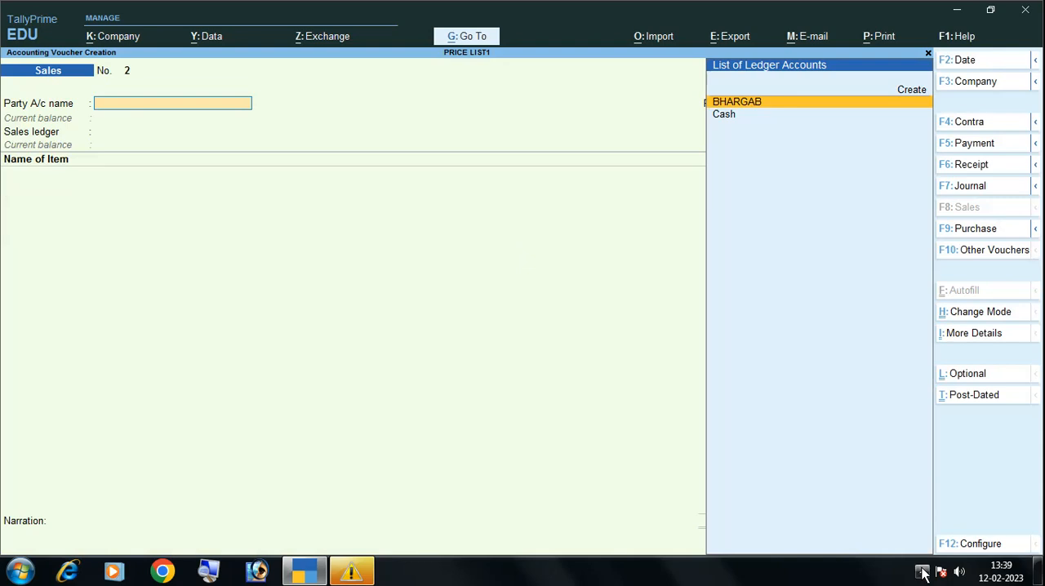
pyautogui.click(922, 572)
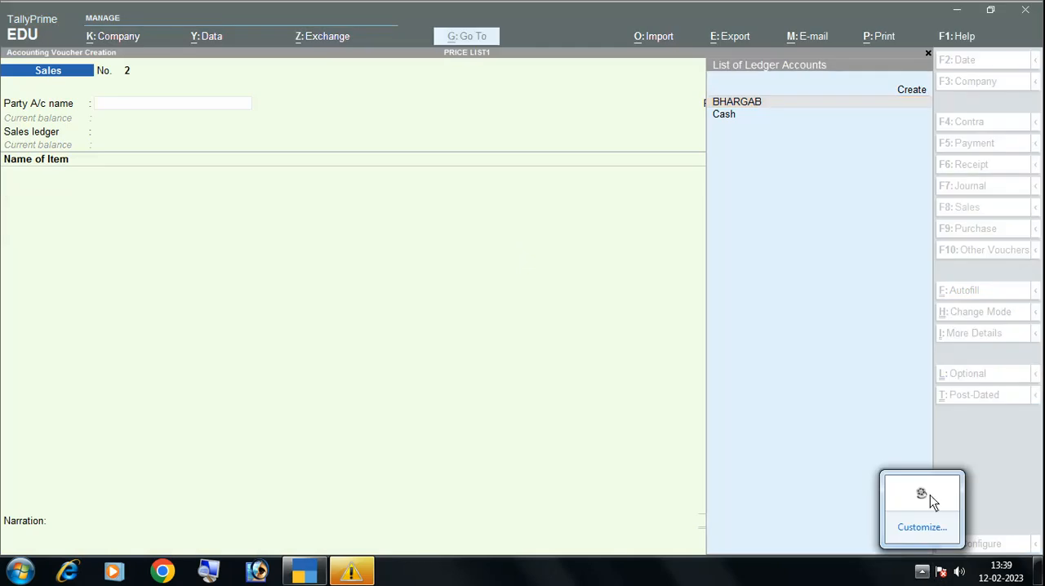